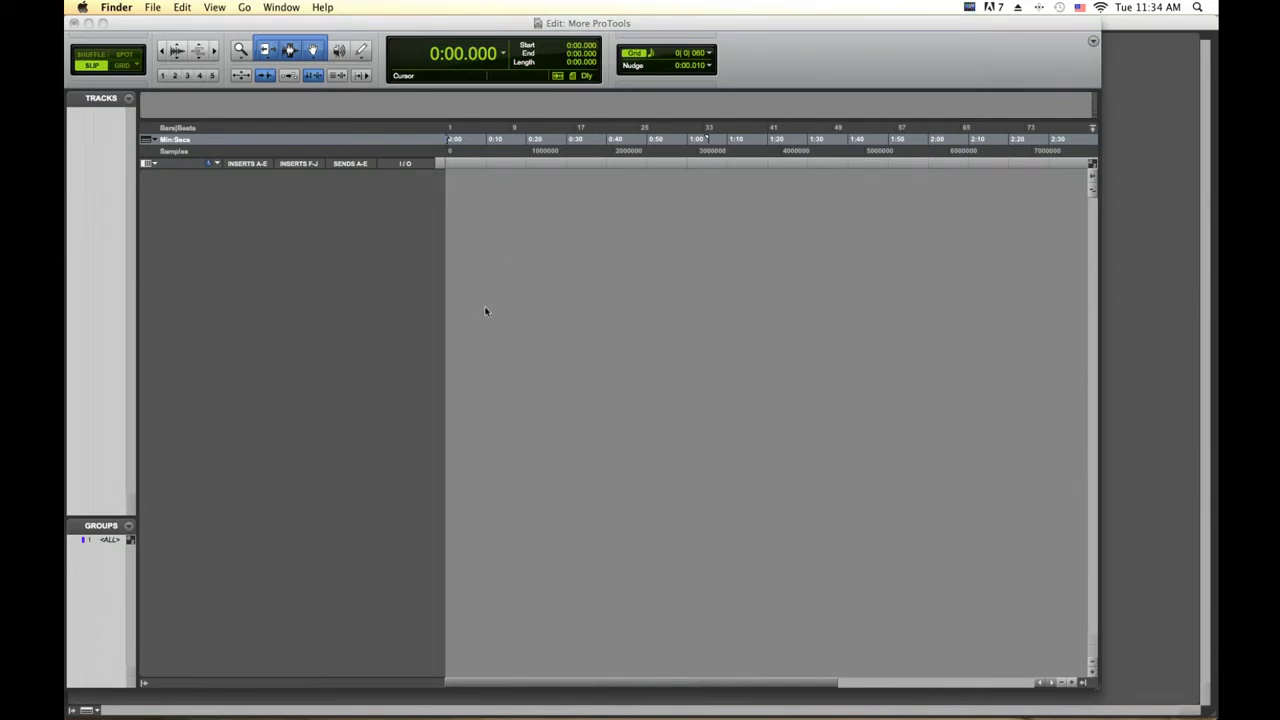
- Open the Session Setup settings and set the session's pan depth to -4.5 dB
click(510, 321)
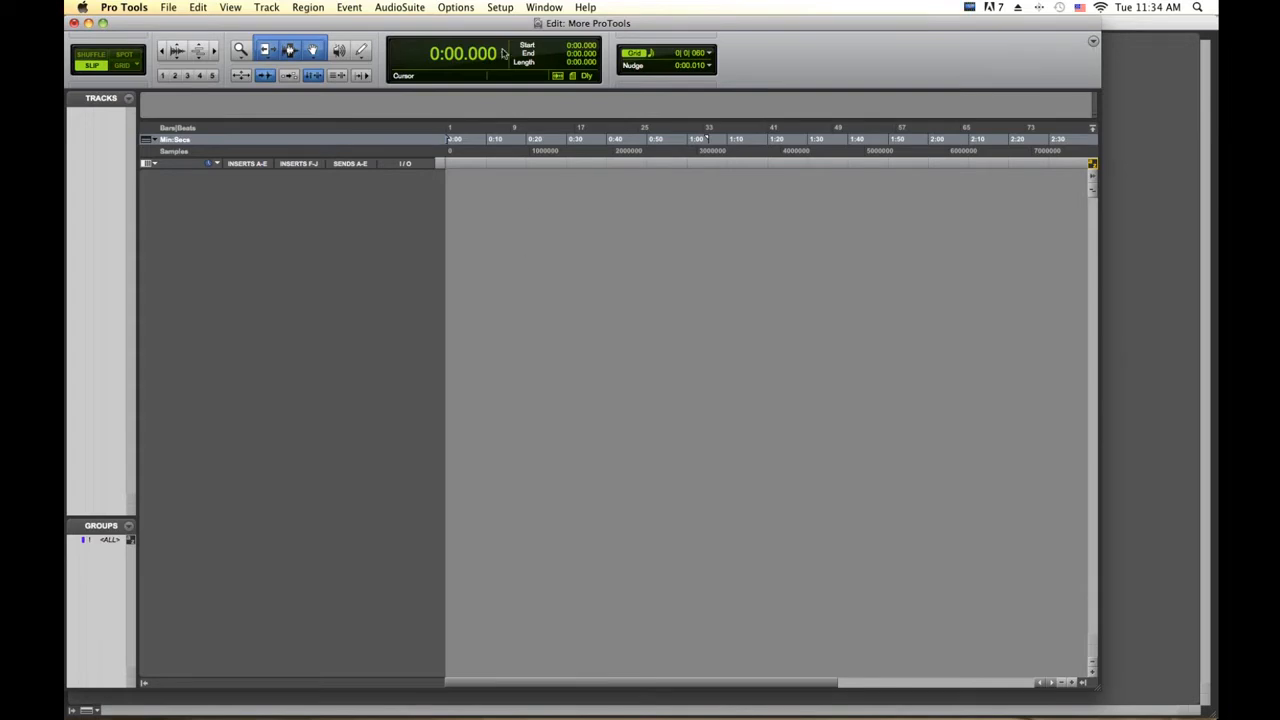
click(503, 7)
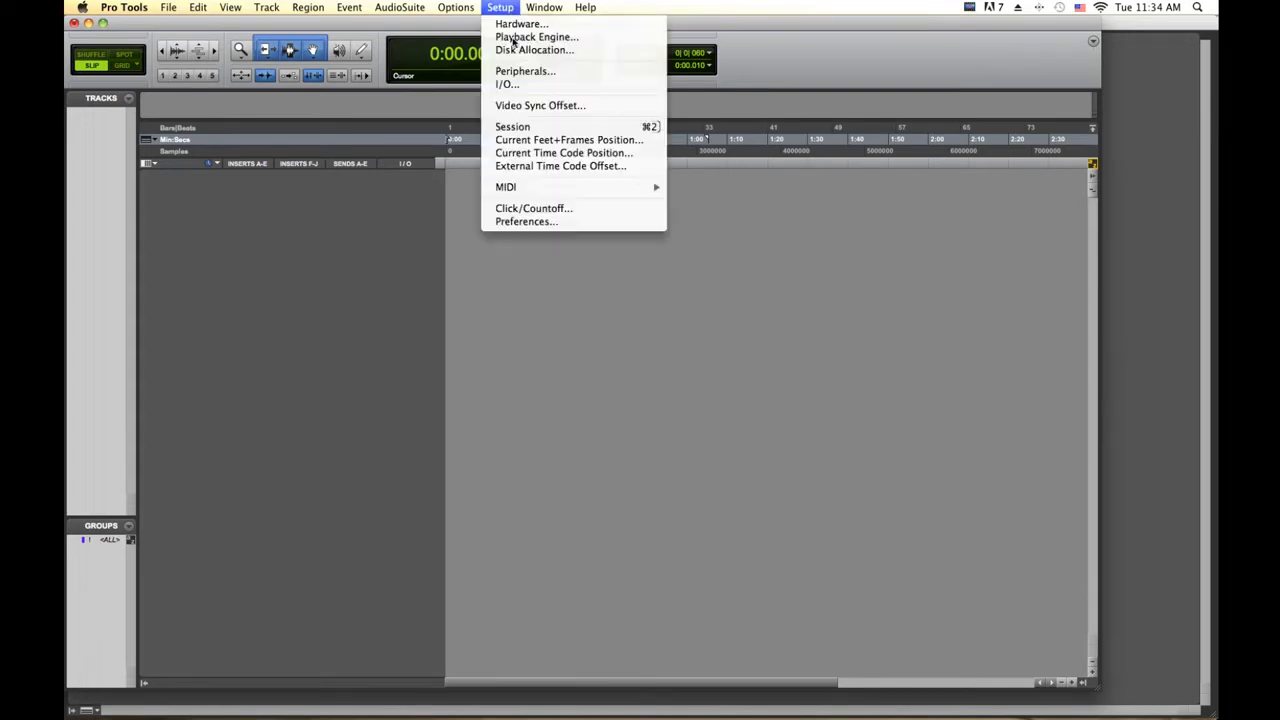
click(520, 127)
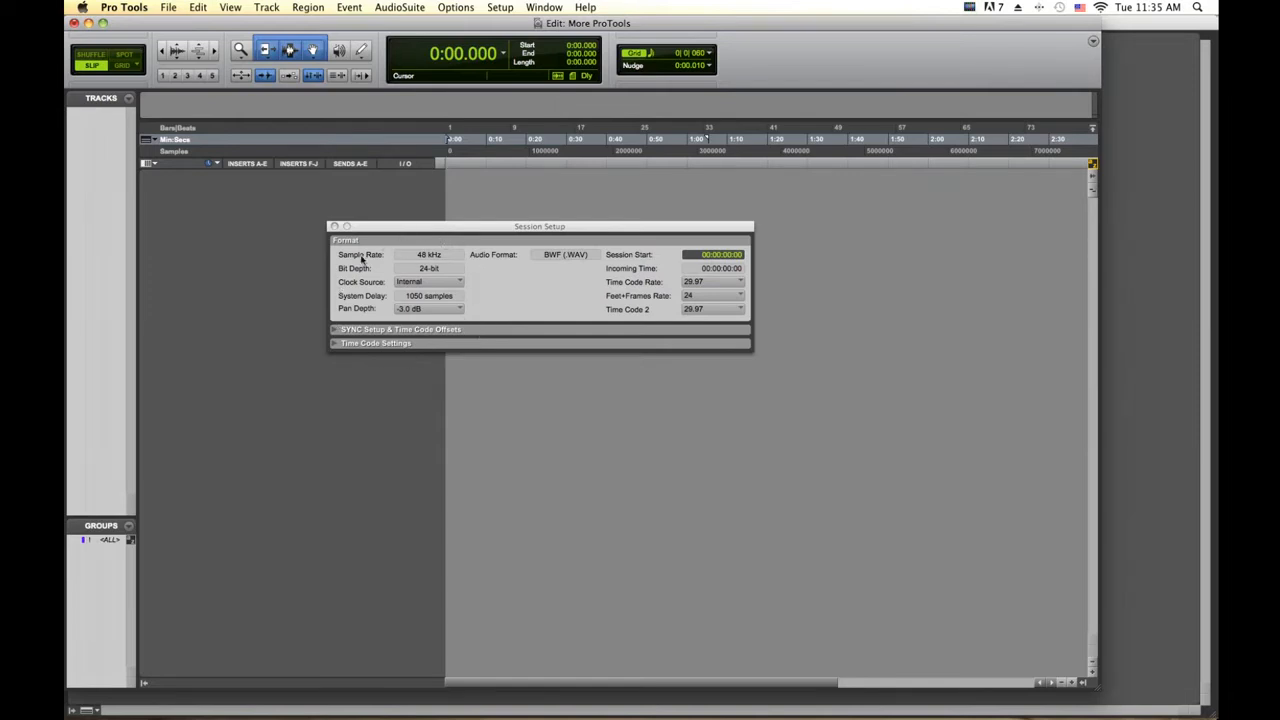
click(400, 311)
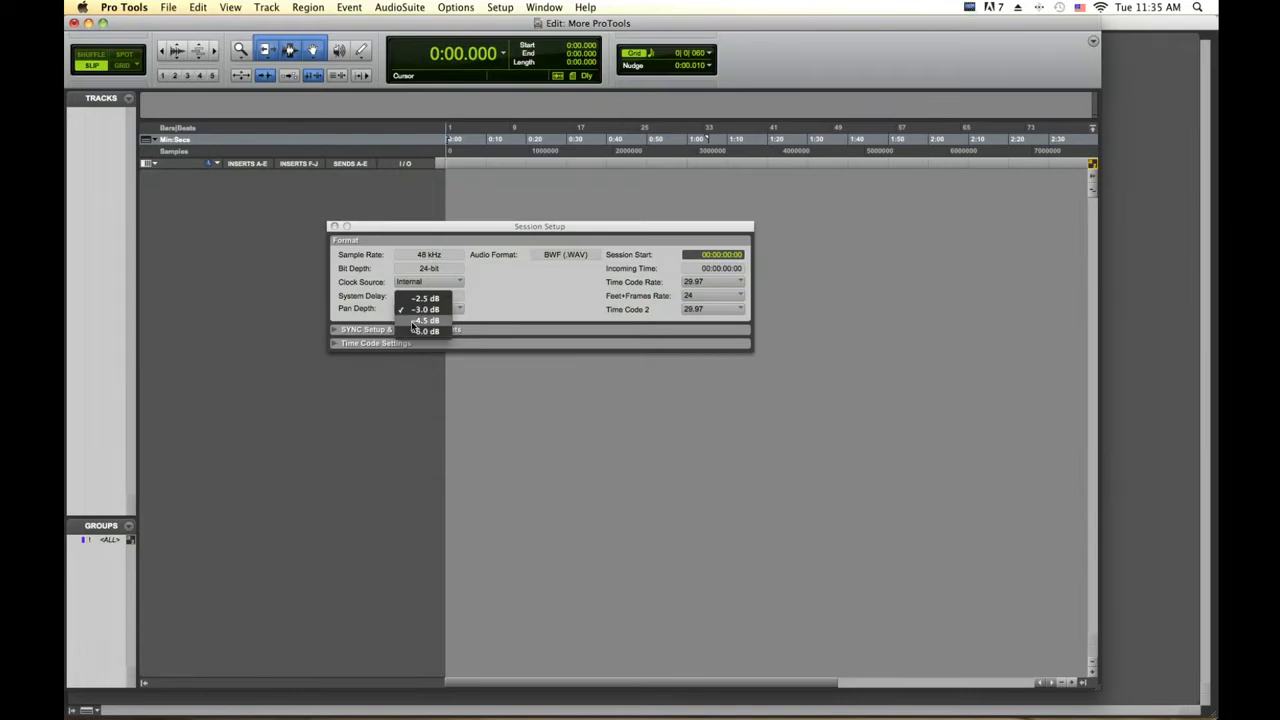
click(412, 321)
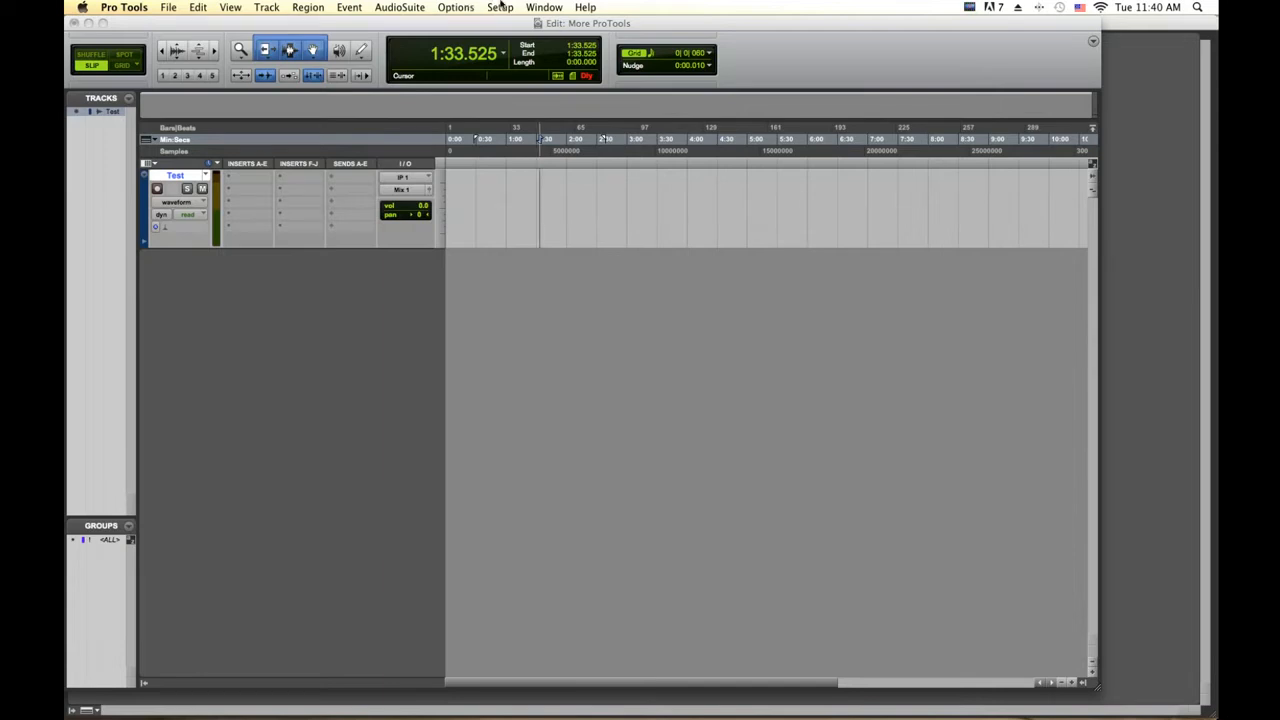
- Enable Edit Insertion Follows Scrub/Shuttle in the Operation preferences
click(500, 7)
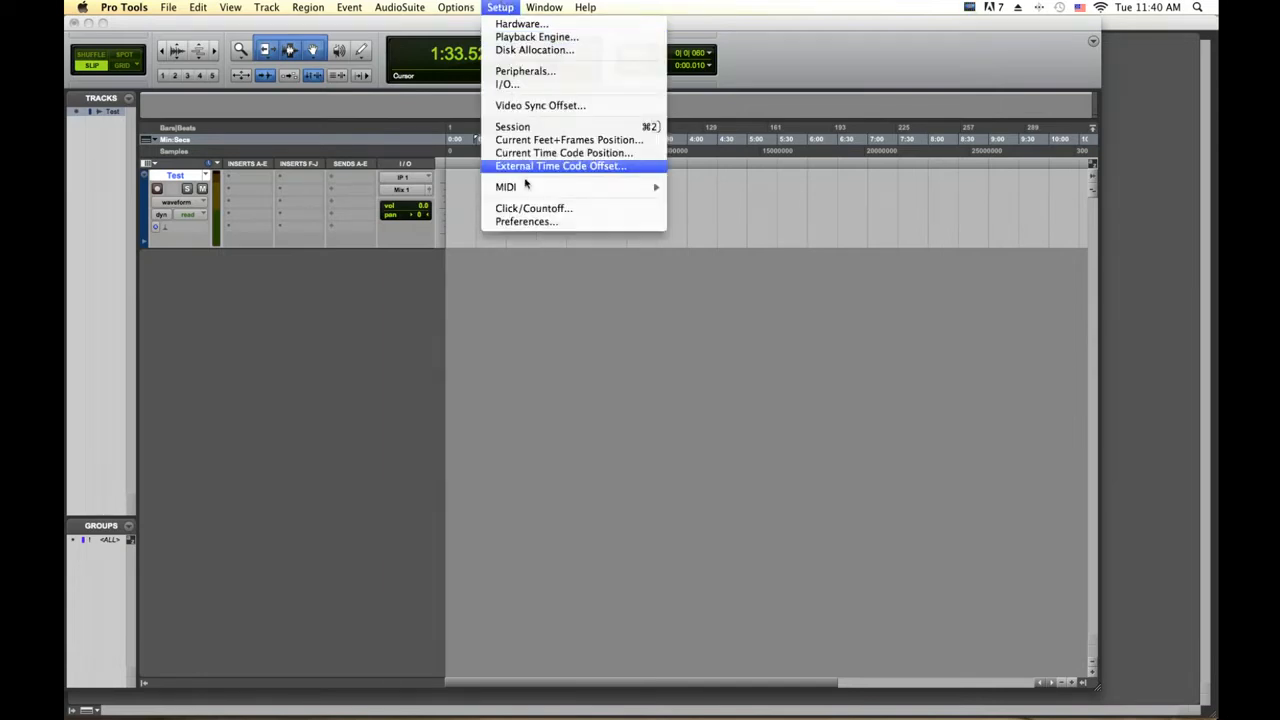
mouse_move(525, 196)
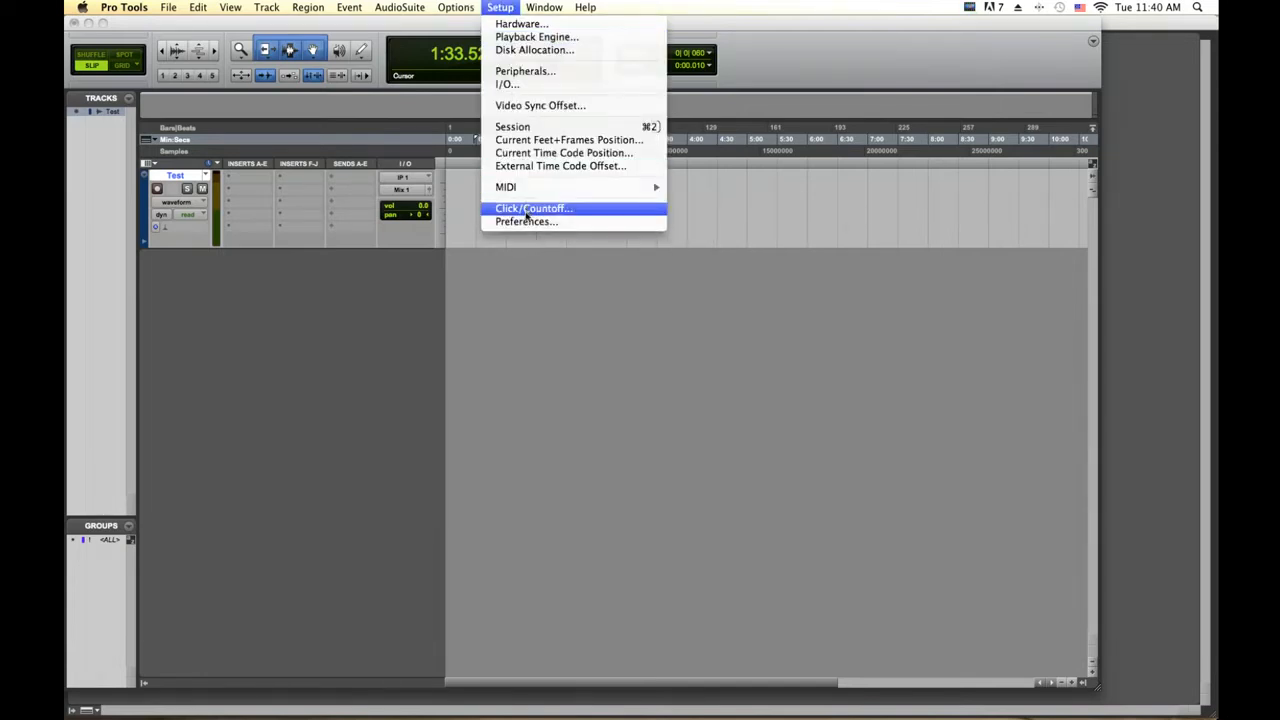
click(526, 221)
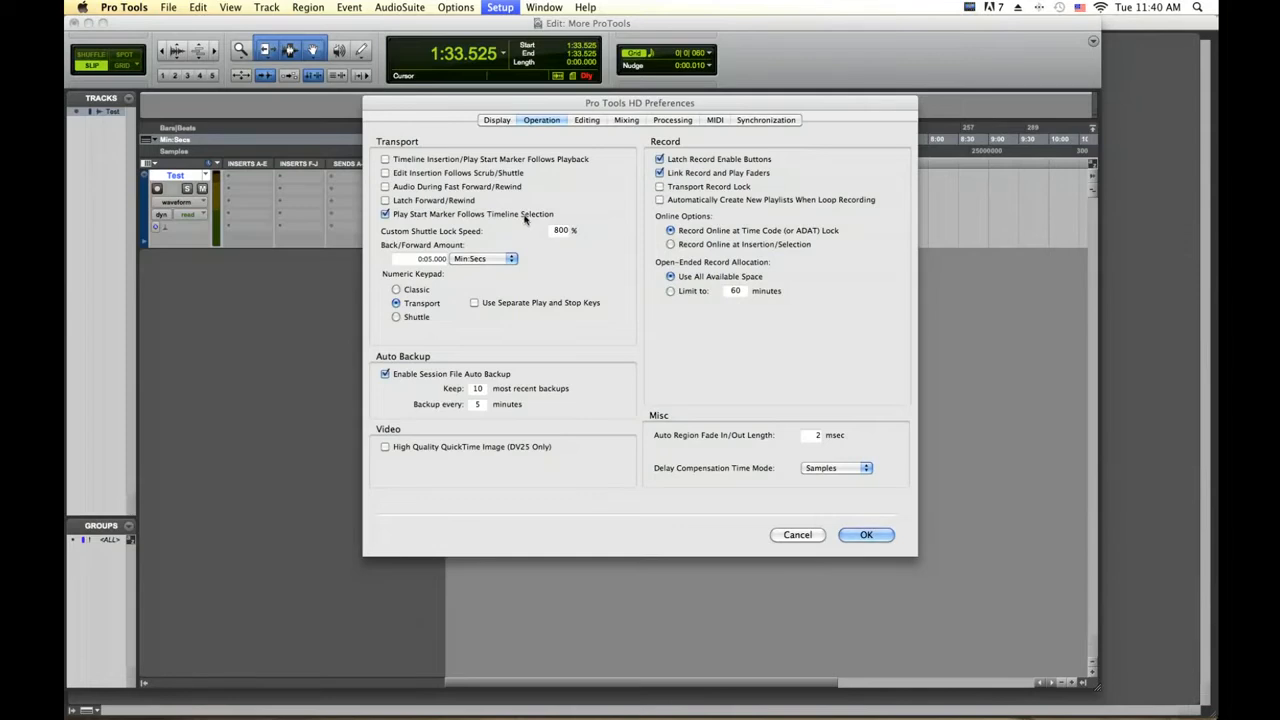
click(511, 178)
- Look through the Display, Editing, Mixing and Operation preference pages, and accept the preferences
key(super+Left)
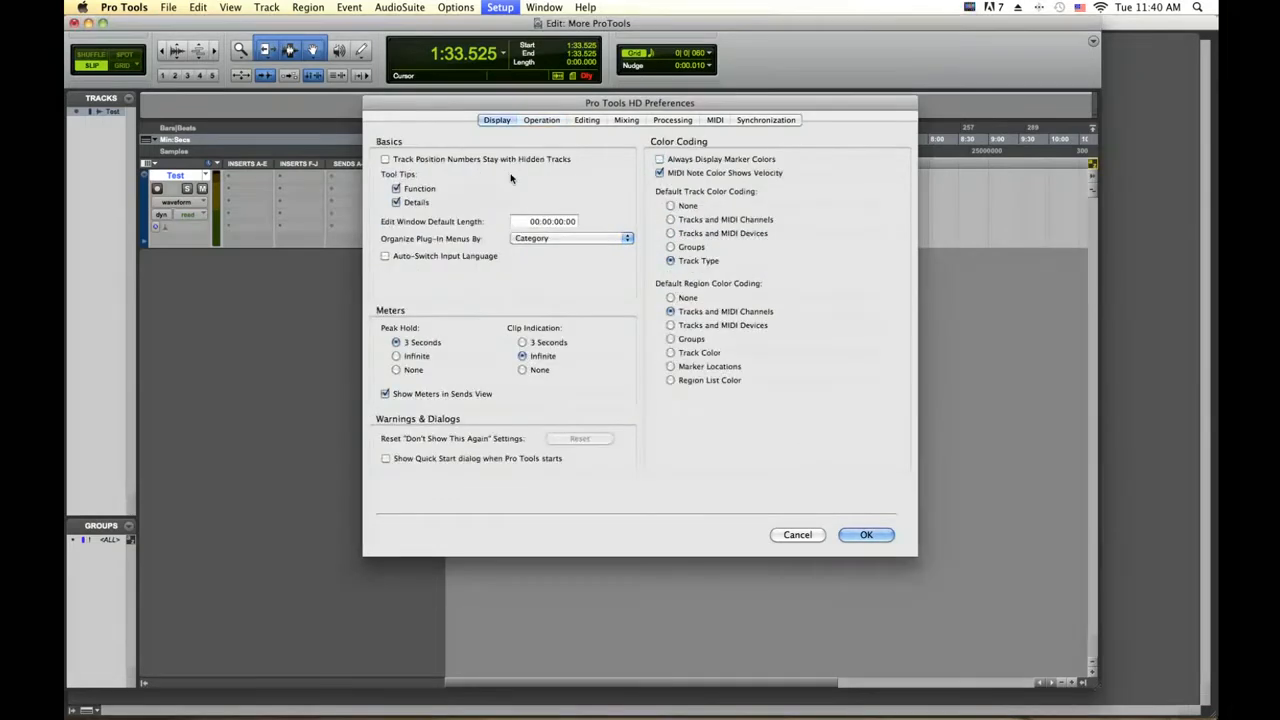
key(super+Right)
key(super+Right)
key(super+Right)
key(super+Right)
key(super+Left)
key(super+Left)
key(super+Left)
key(super+Left)
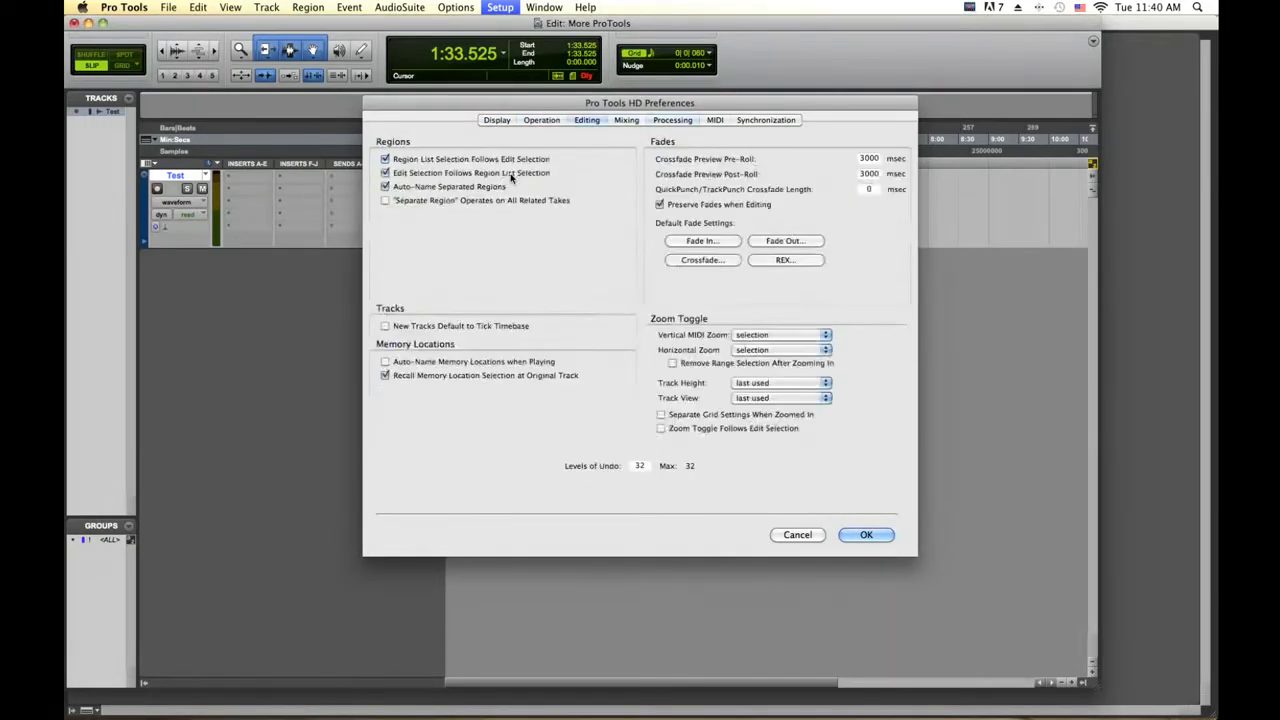
key(super+Right)
key(super+Right)
key(super+Right)
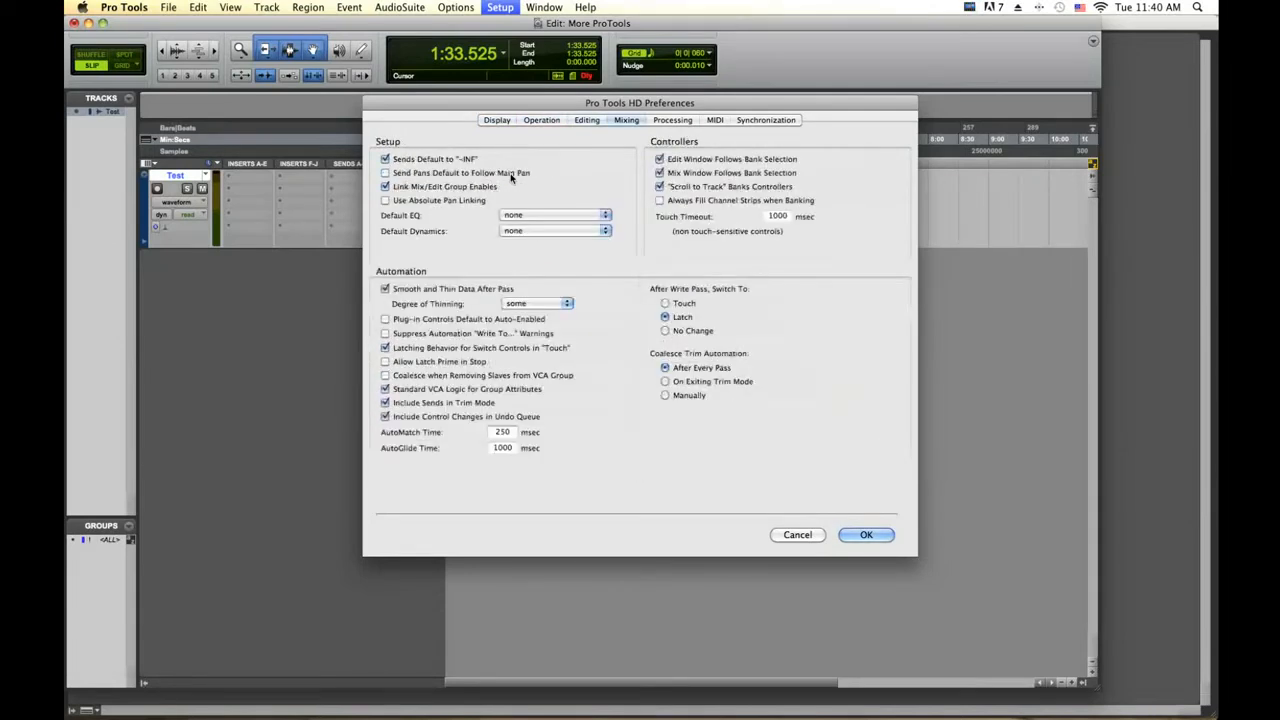
key(super+Left)
key(super+Left)
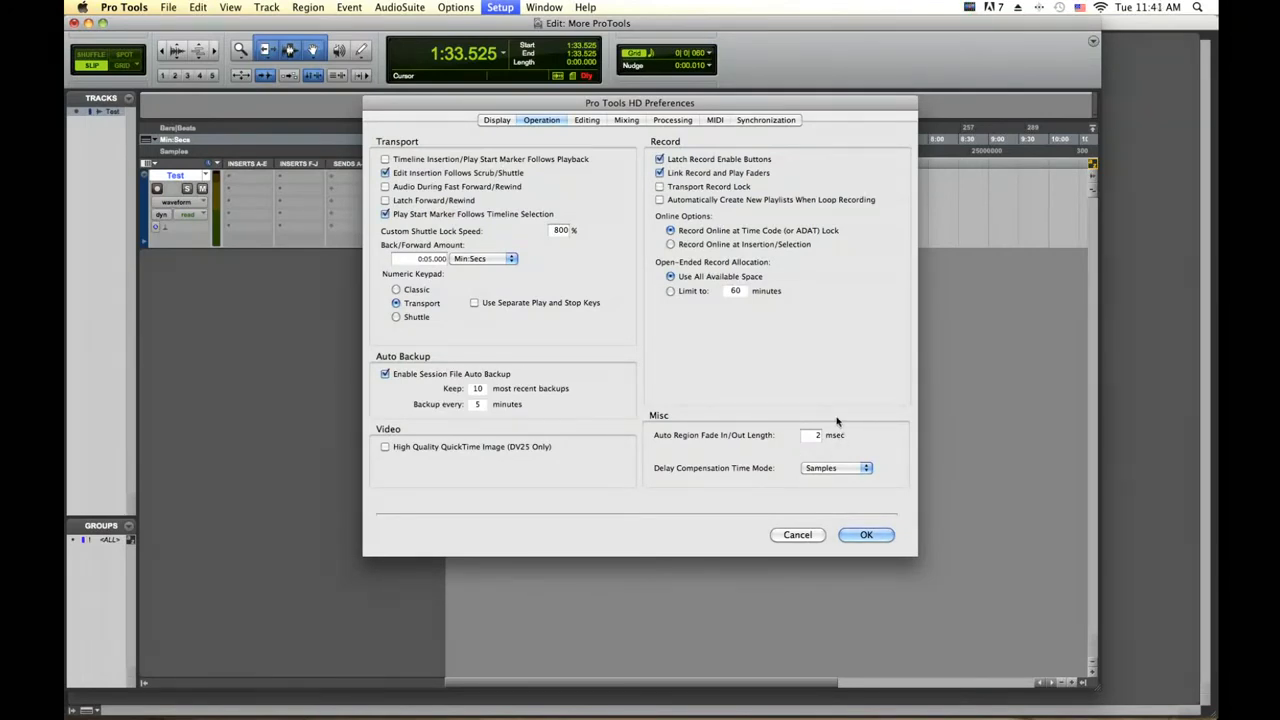
key(Return)
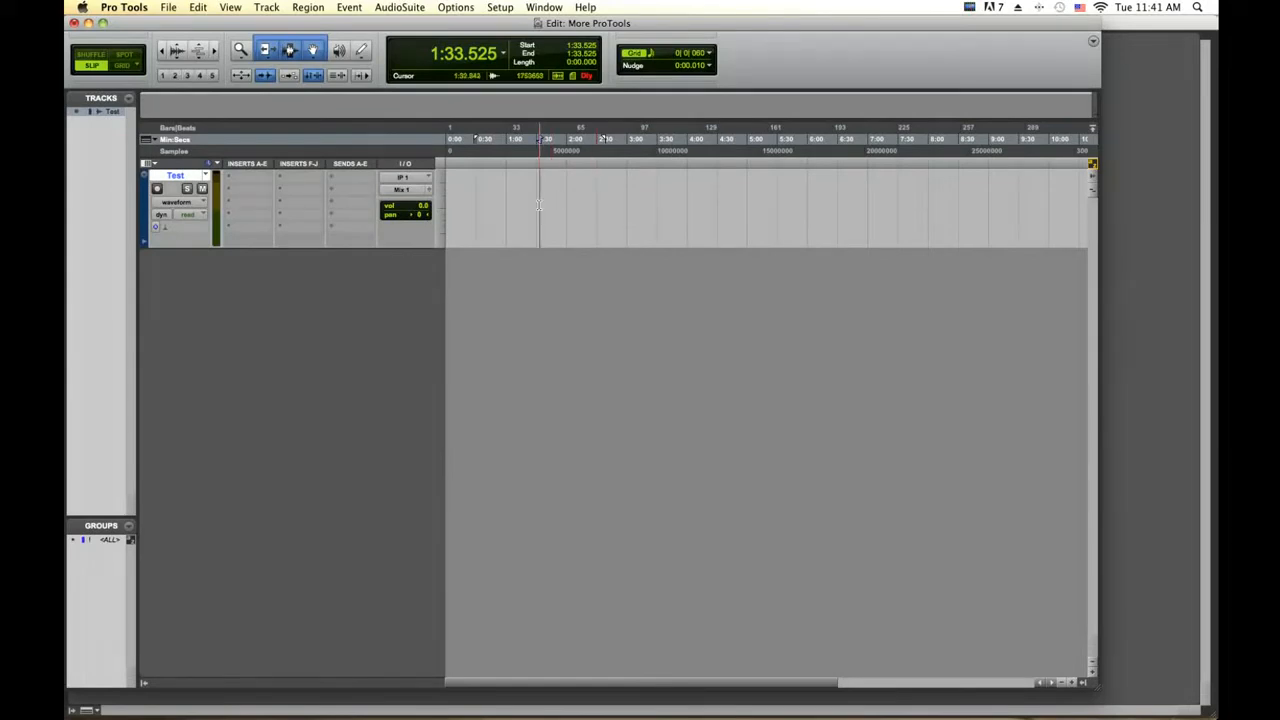
- Consolidate the range from about 1:33 to 3:58 on the Test track into one region and delete three sections of it
drag(540, 212, 686, 221)
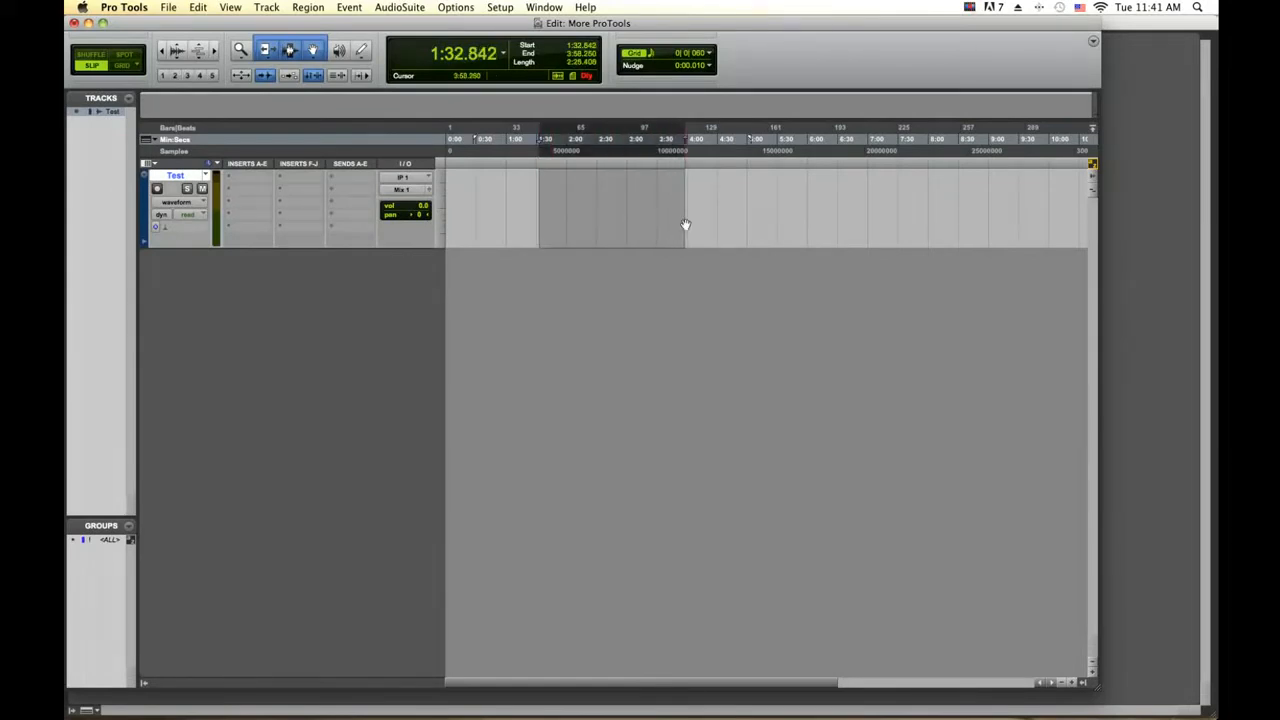
key(alt+shift+3)
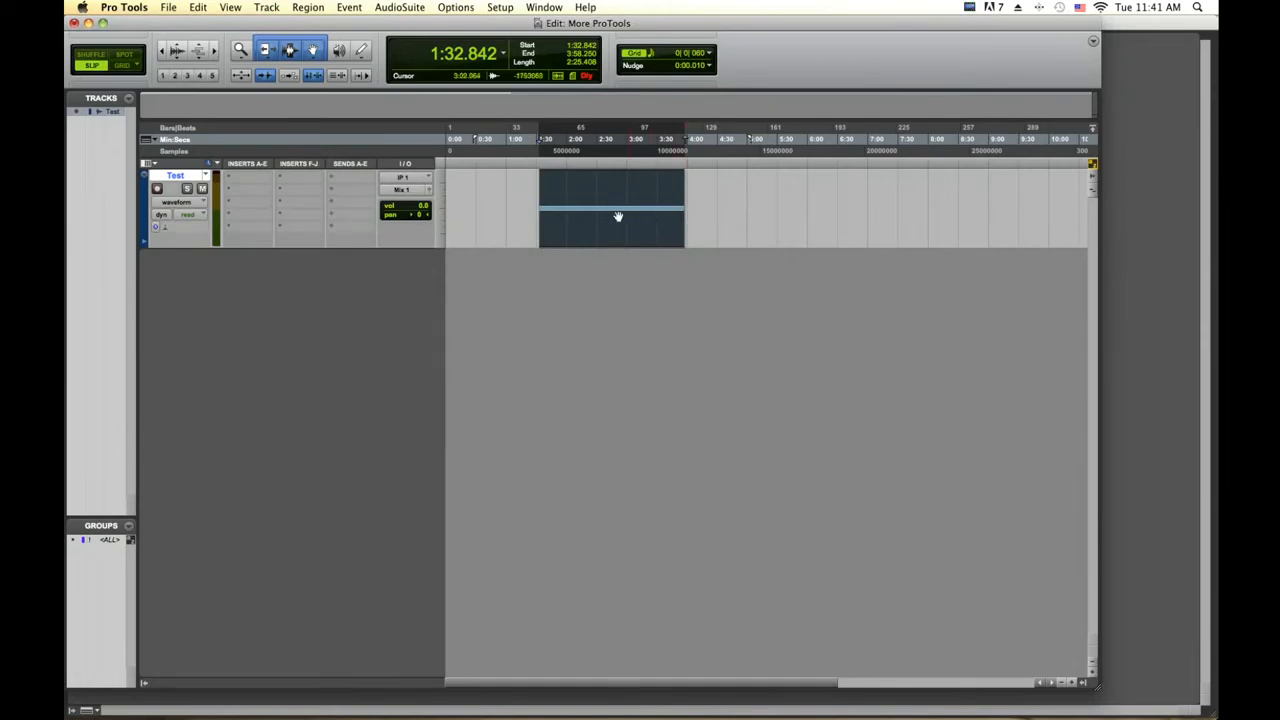
click(579, 204)
key(super+e)
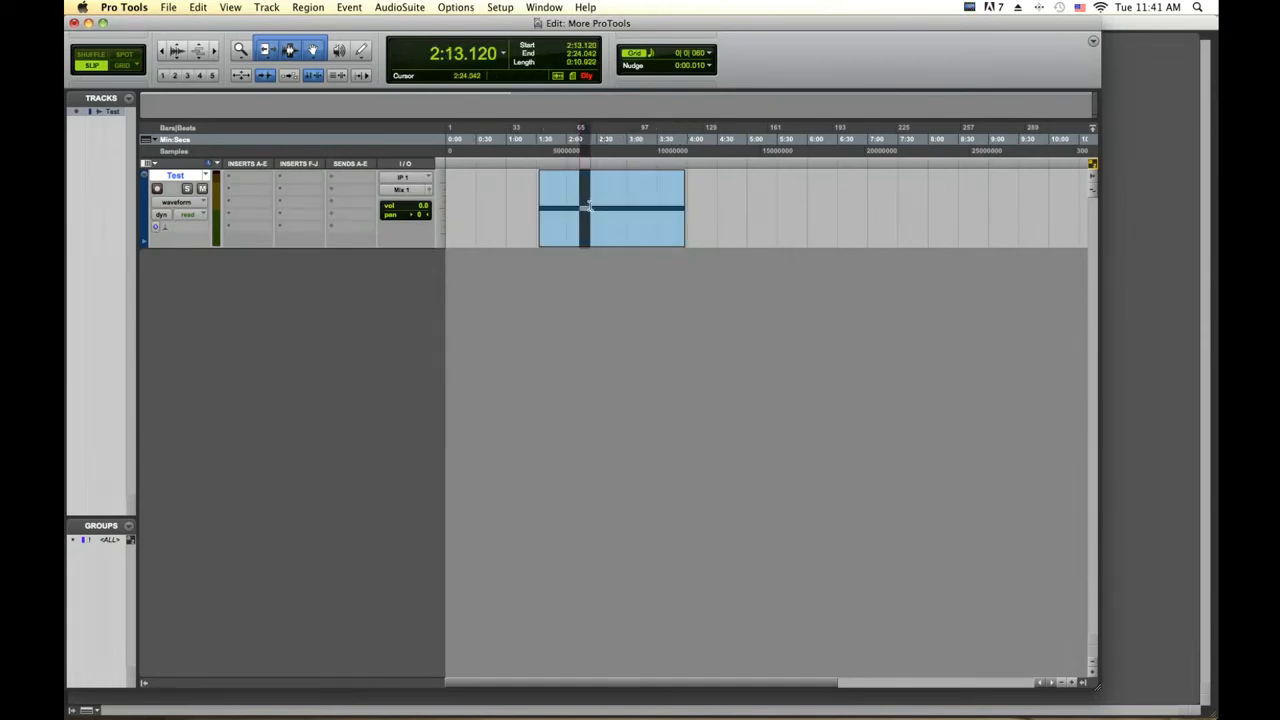
drag(609, 204, 663, 205)
key(Delete)
click(651, 204)
key(Delete)
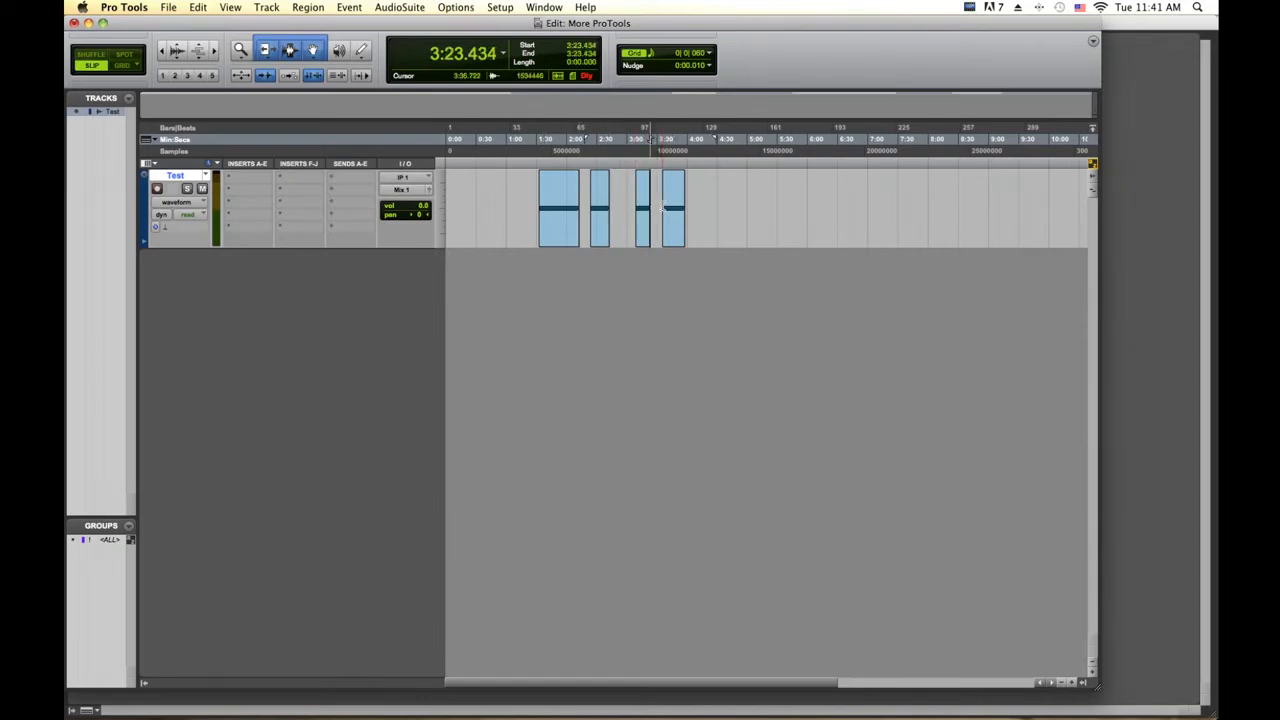
- Try a fade-out of about 4.5 seconds at the end of the second region on the Test track
click(608, 205)
key(super+bracketright)
key(super+bracketright)
key(super+bracketright)
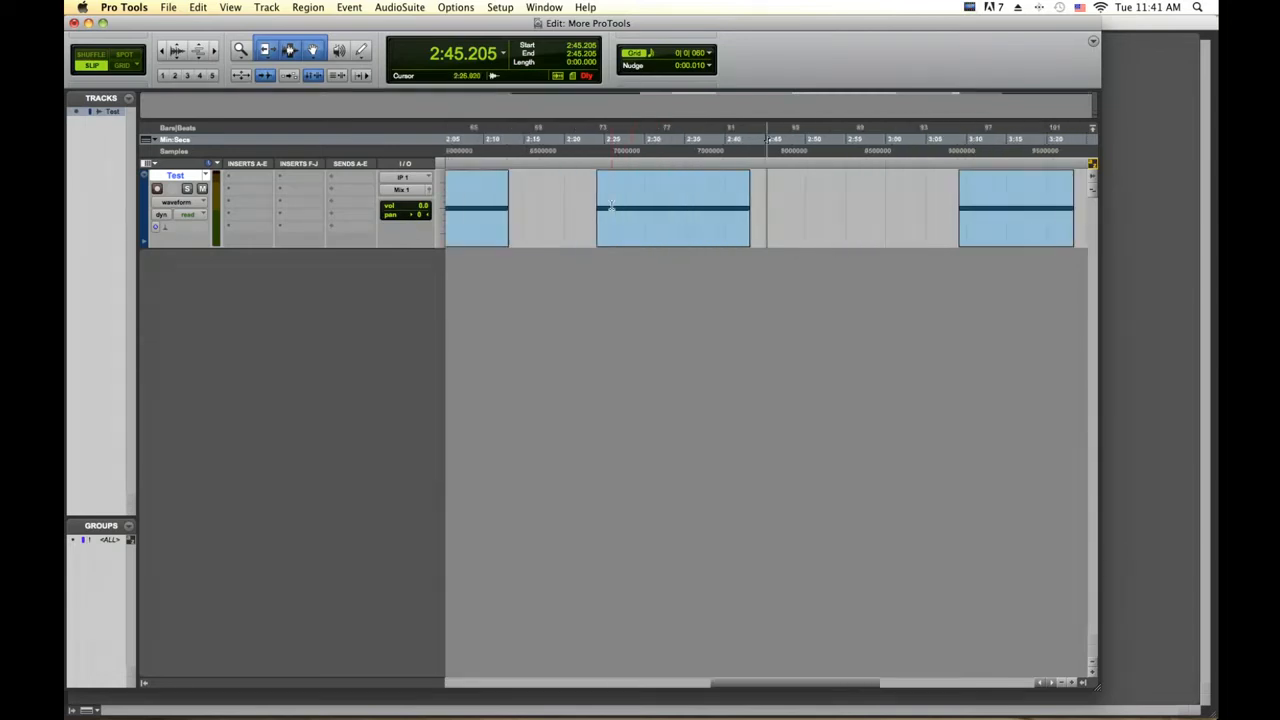
key(super+bracketright)
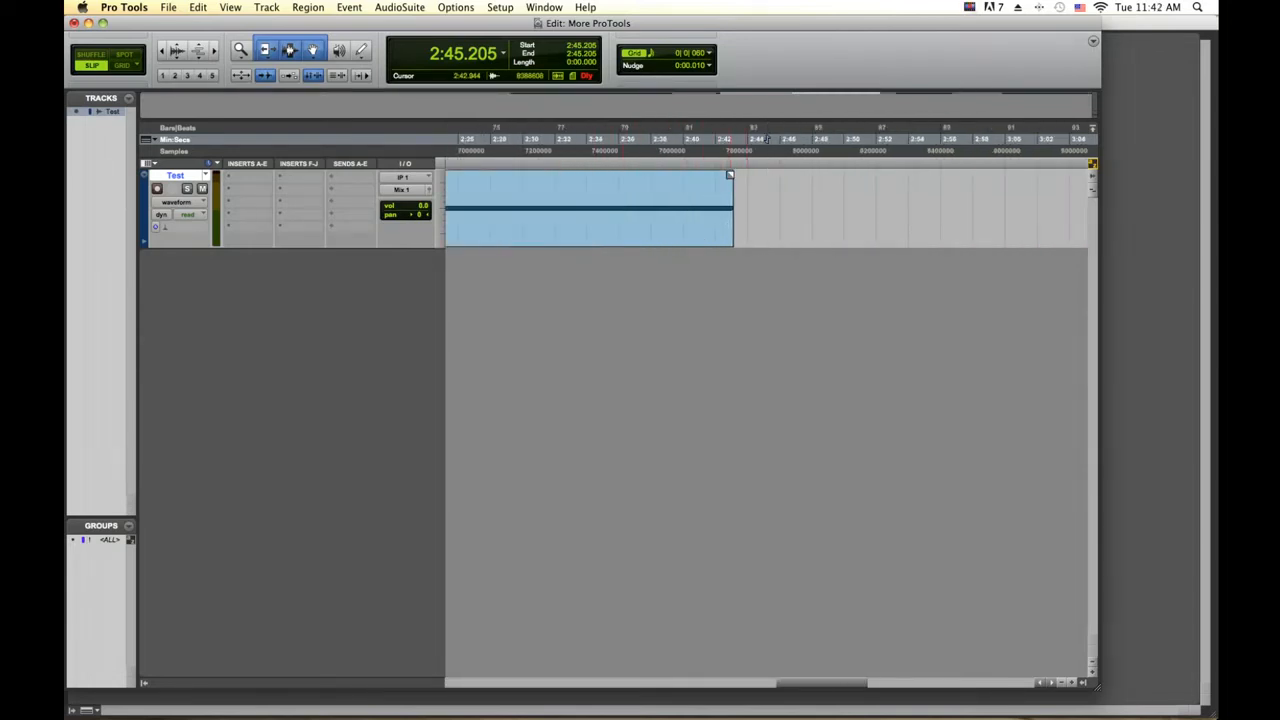
drag(729, 175, 659, 184)
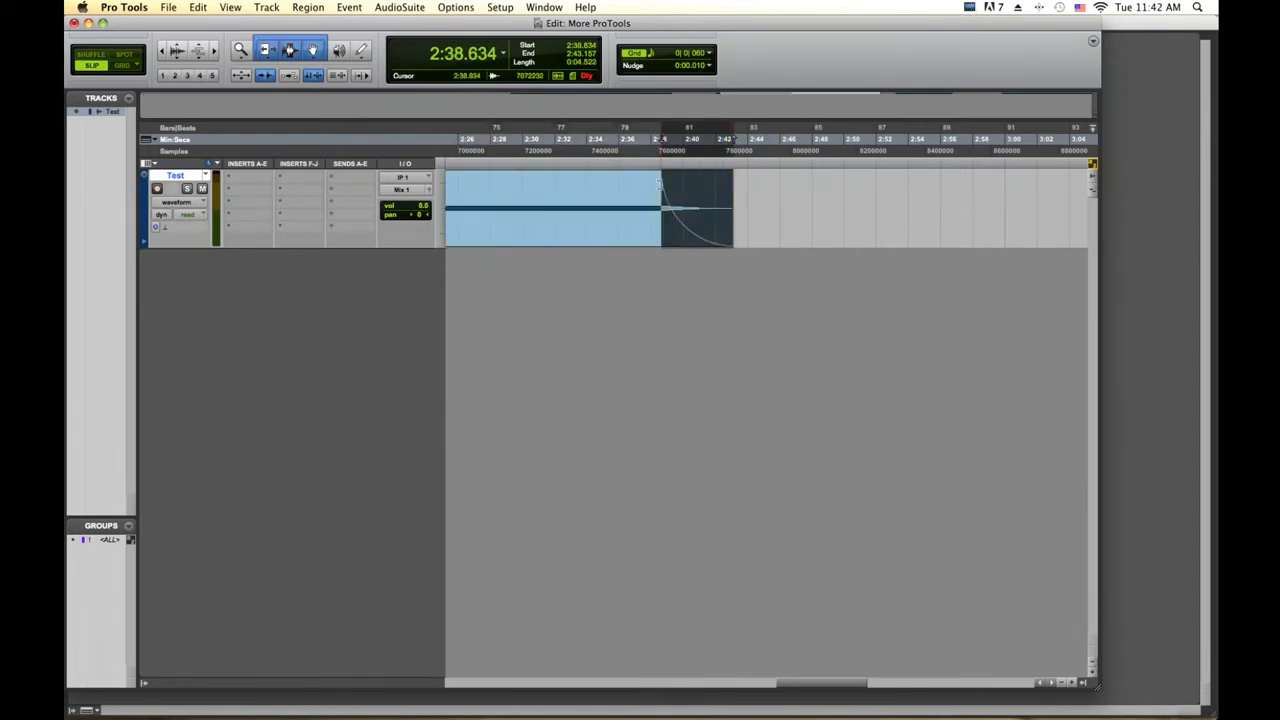
double_click(660, 186)
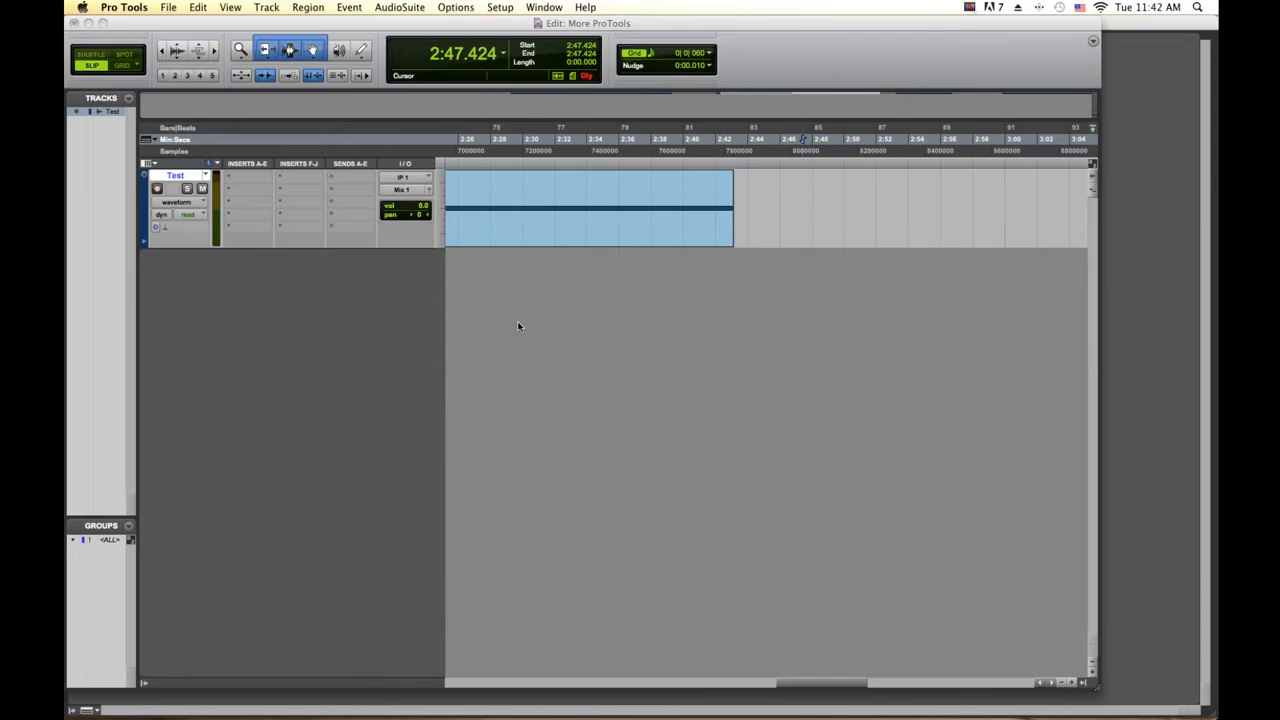
- Examine the Bounce to Disk options for source, file type, format, bit depth and sample rate, and cancel the bounce
click(173, 7)
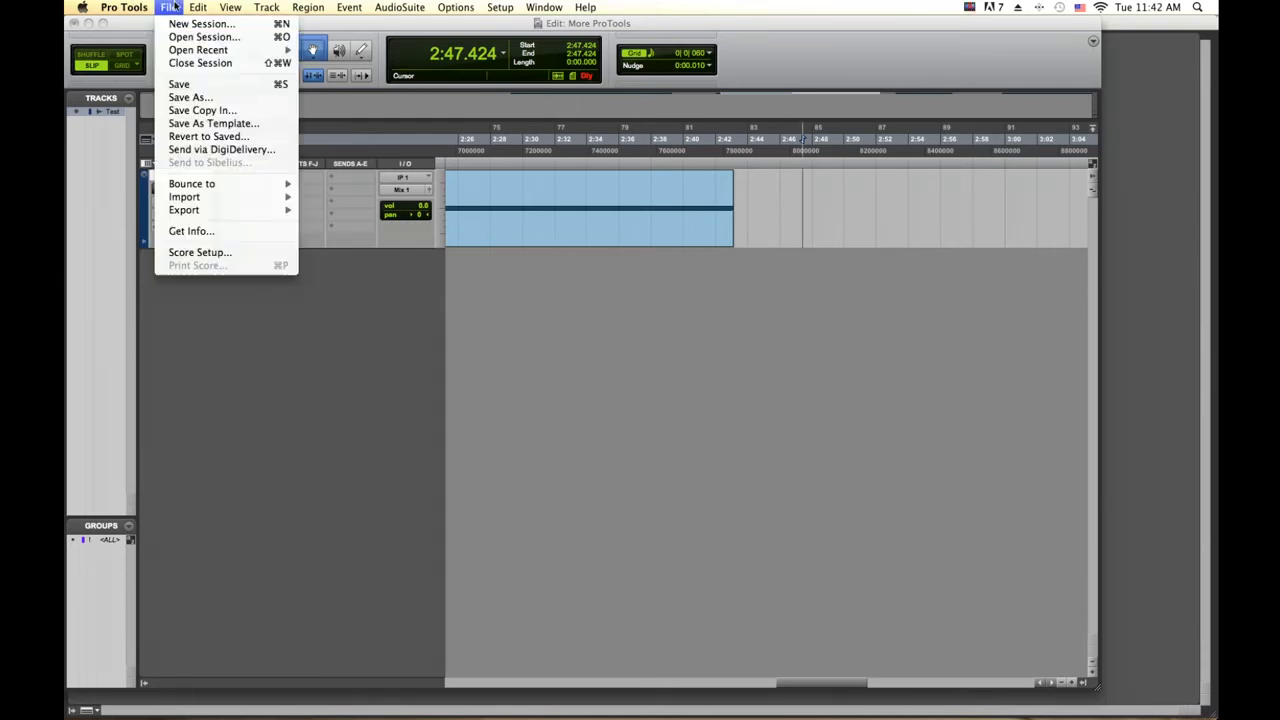
mouse_move(187, 186)
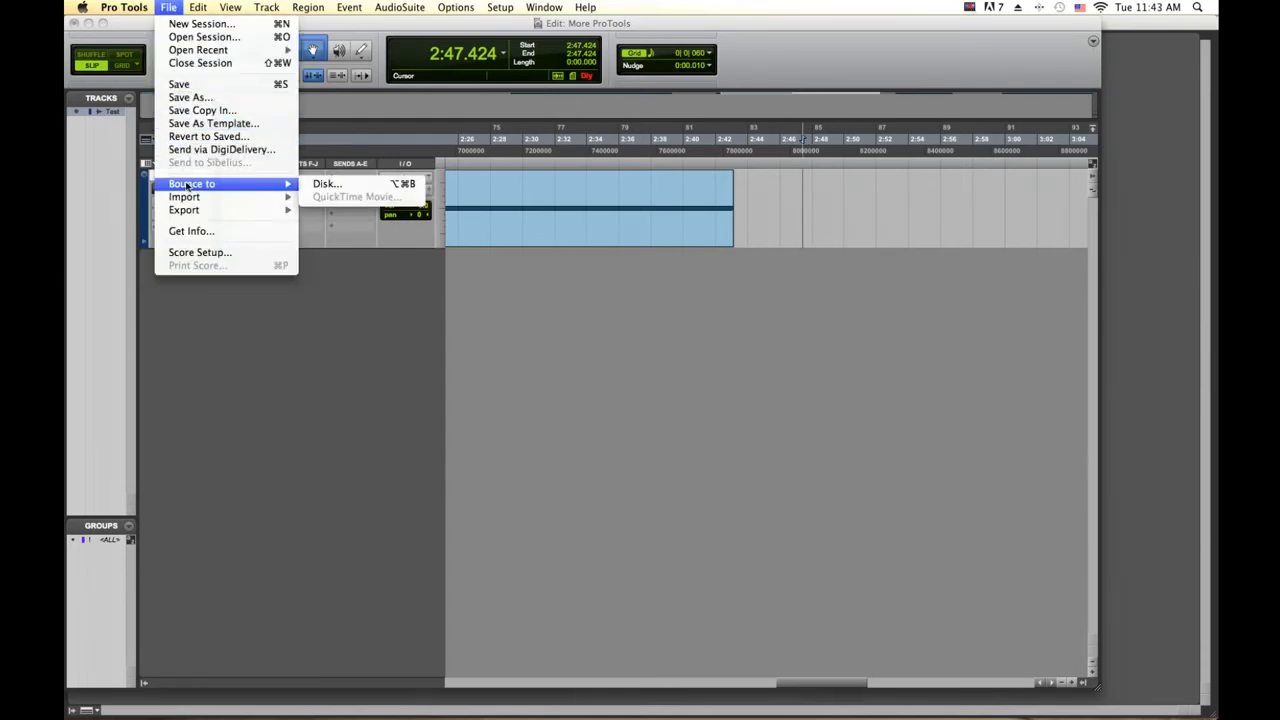
click(321, 186)
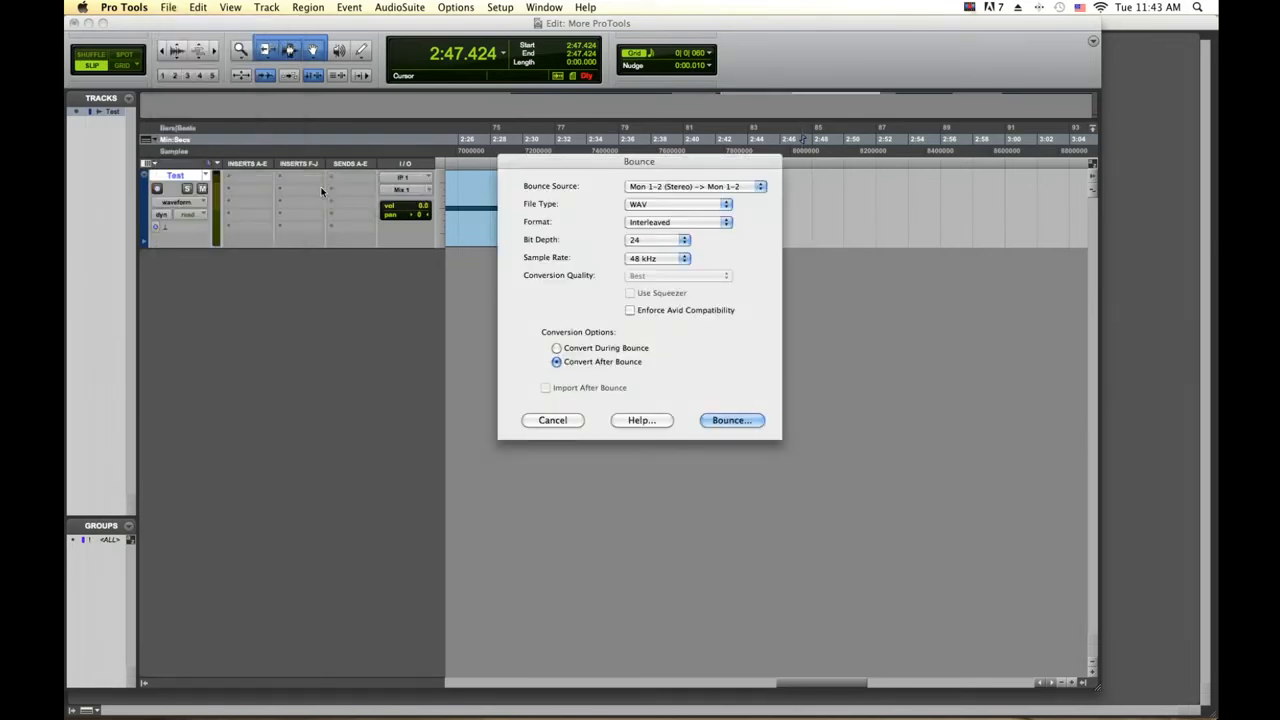
click(553, 420)
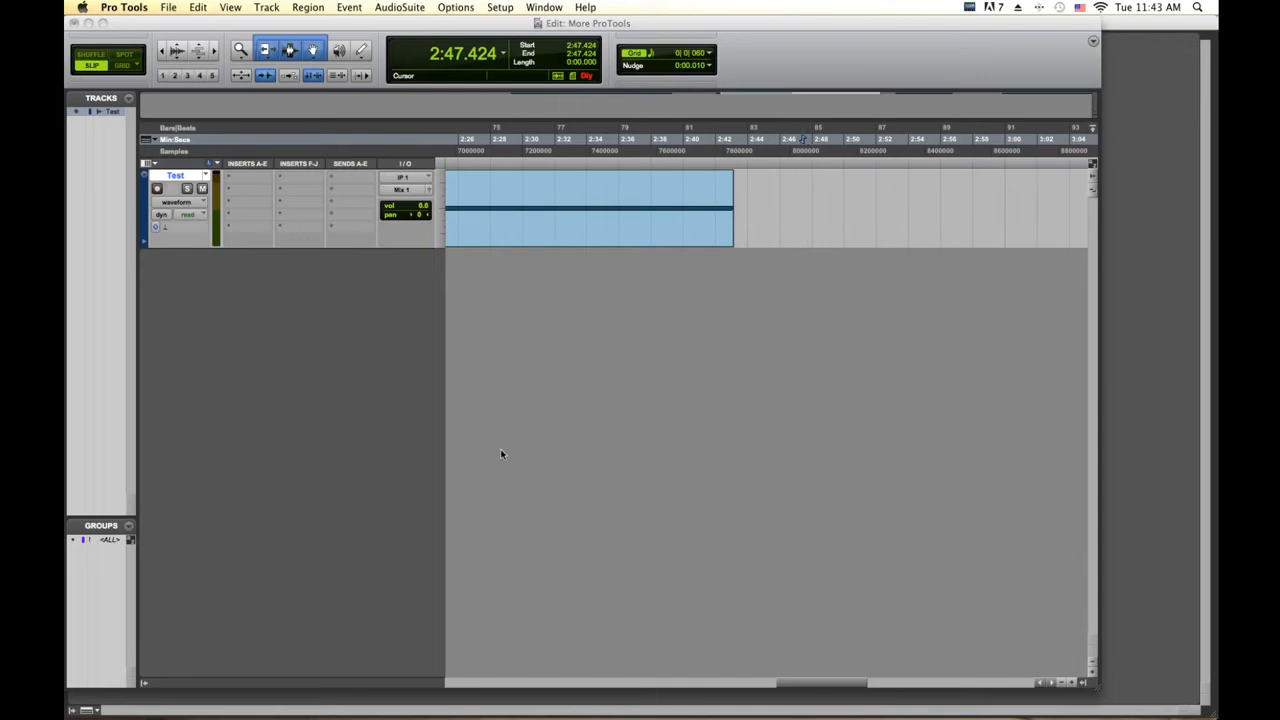
- Create two mono audio tracks, one stereo aux input, one stereo master fader and one stereo audio track
key(super+shift+n)
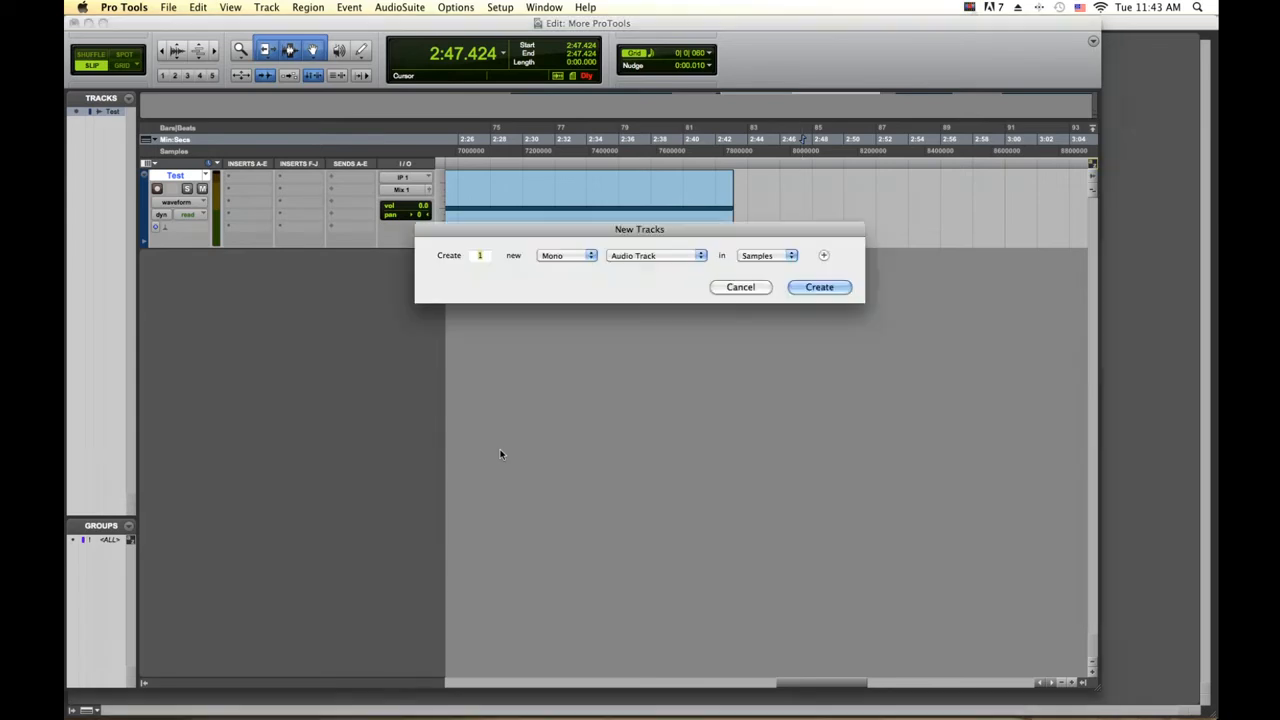
text(2)
key(super+shift+Down)
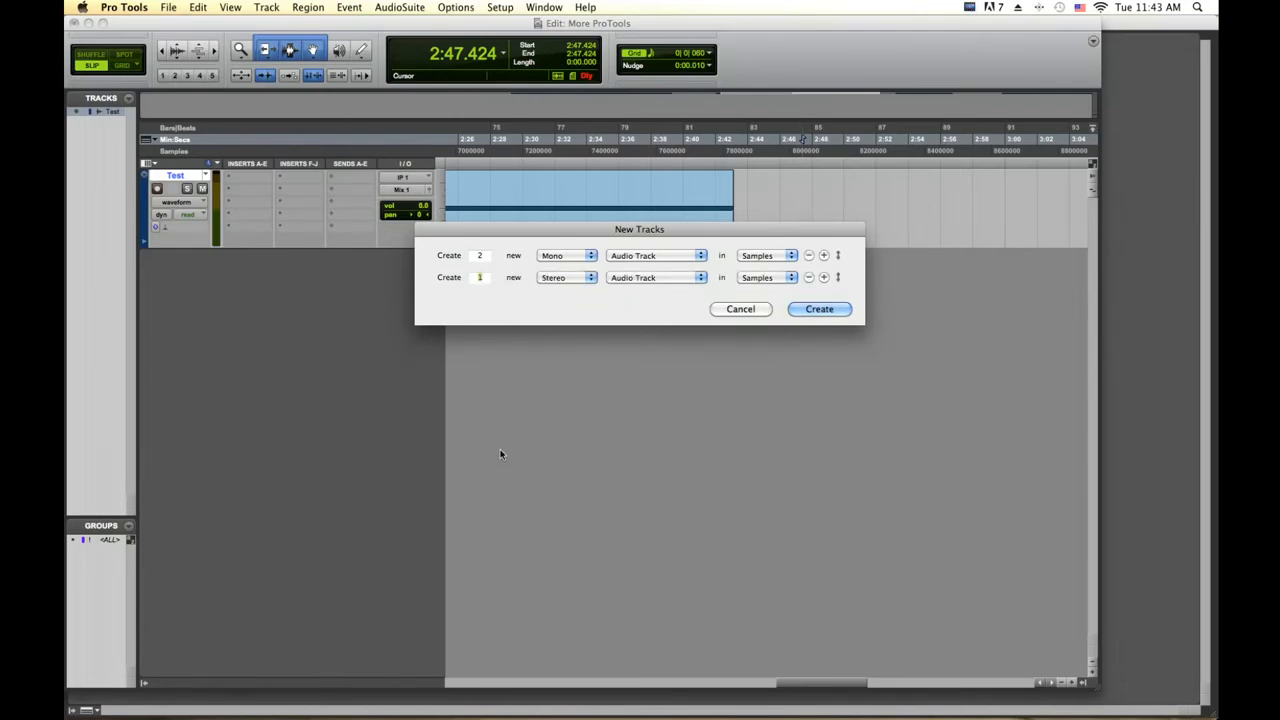
key(super+Right)
key(super+Down)
key(super+shift+Down)
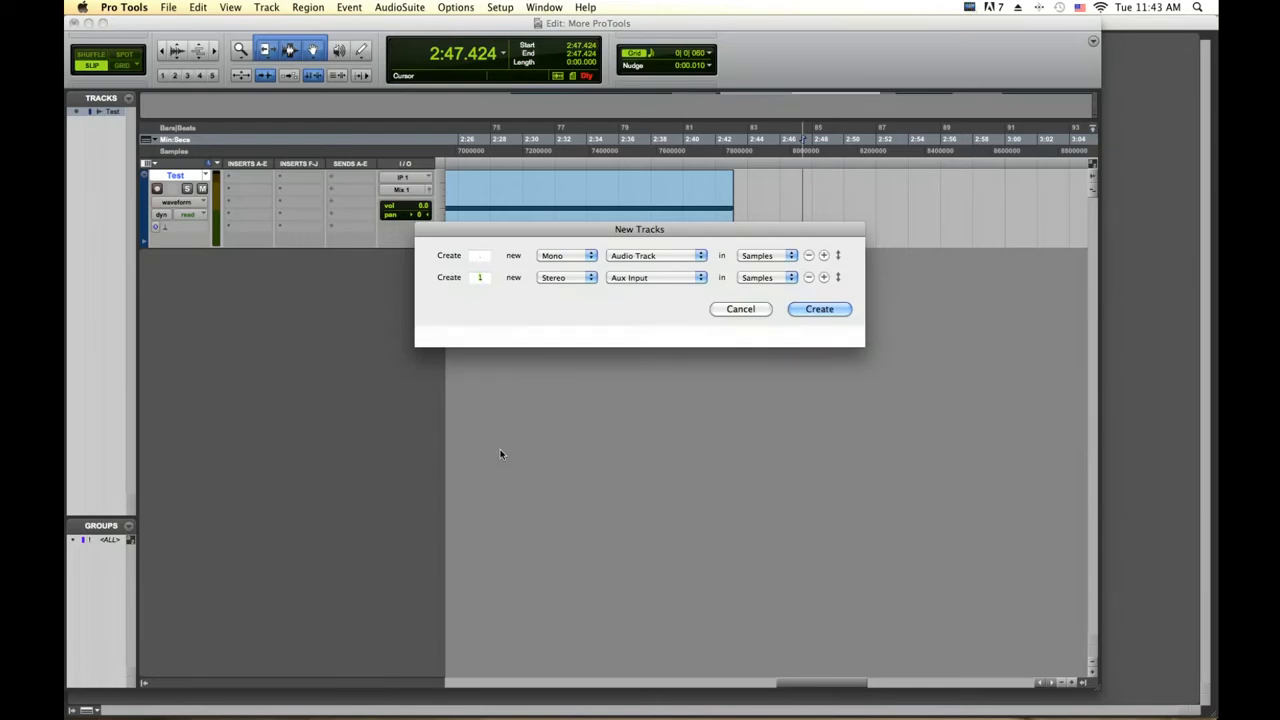
key(super+Right)
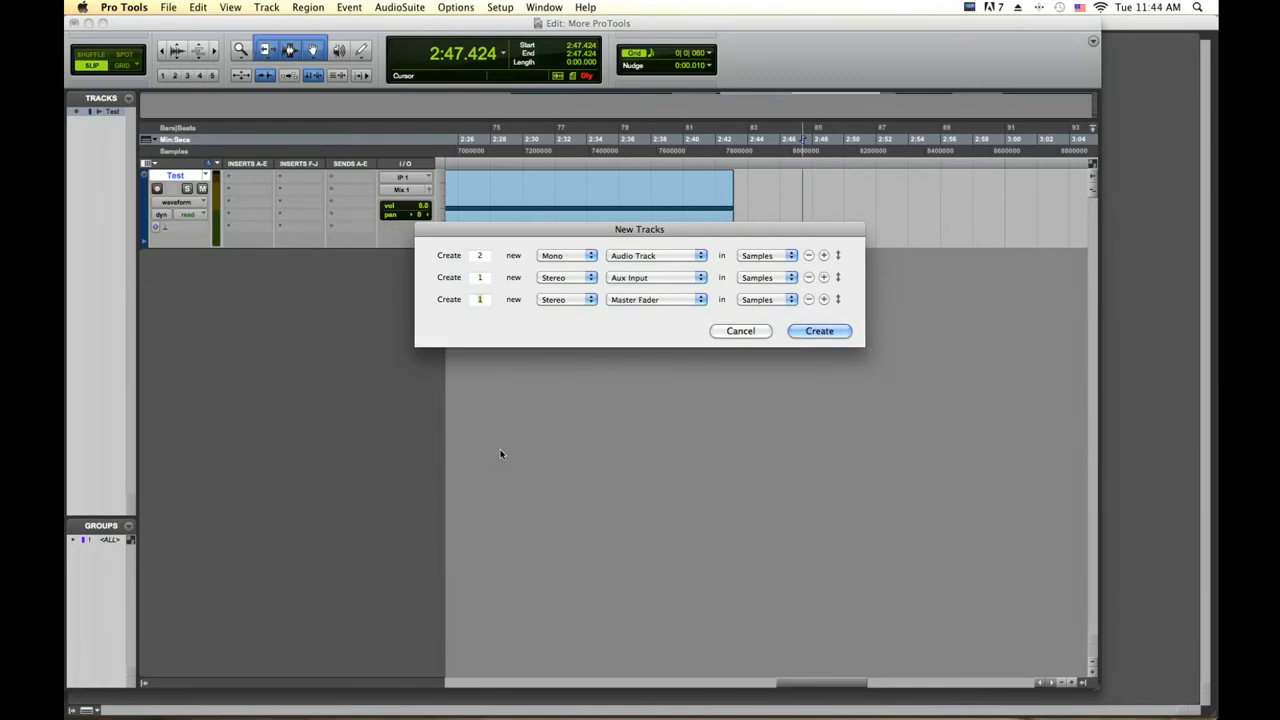
key(super+shift+Down)
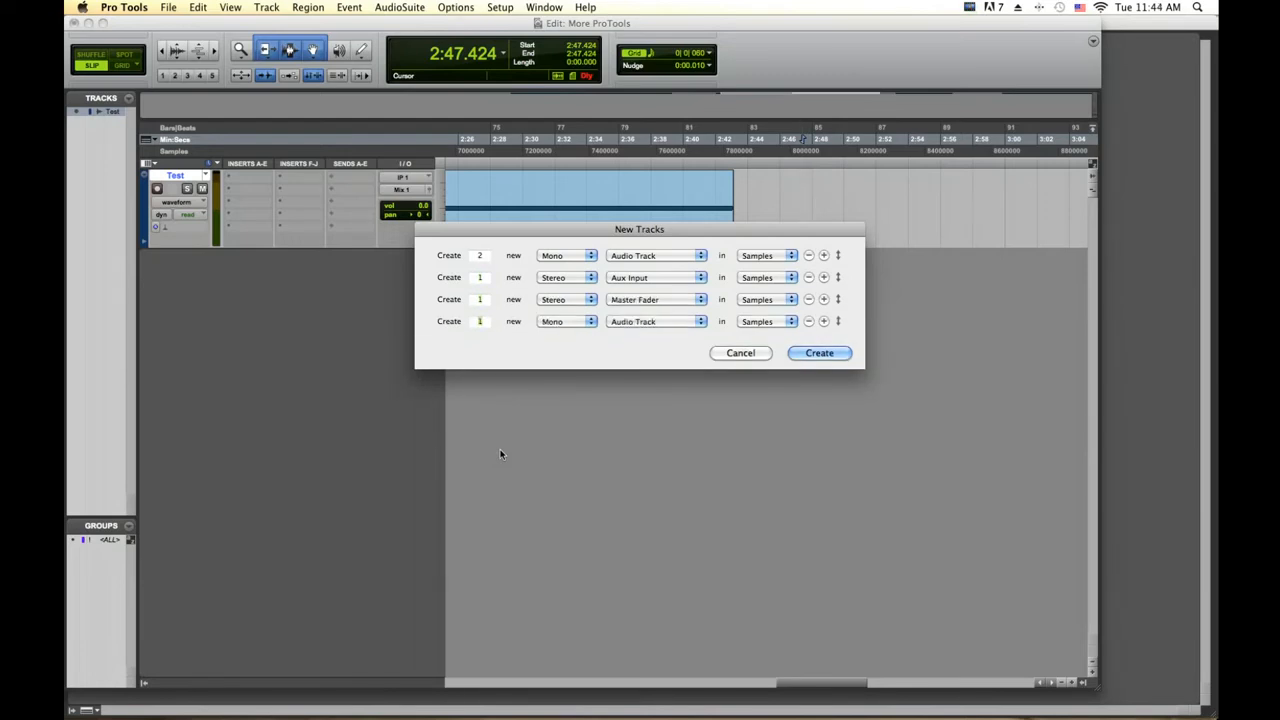
key(Return)
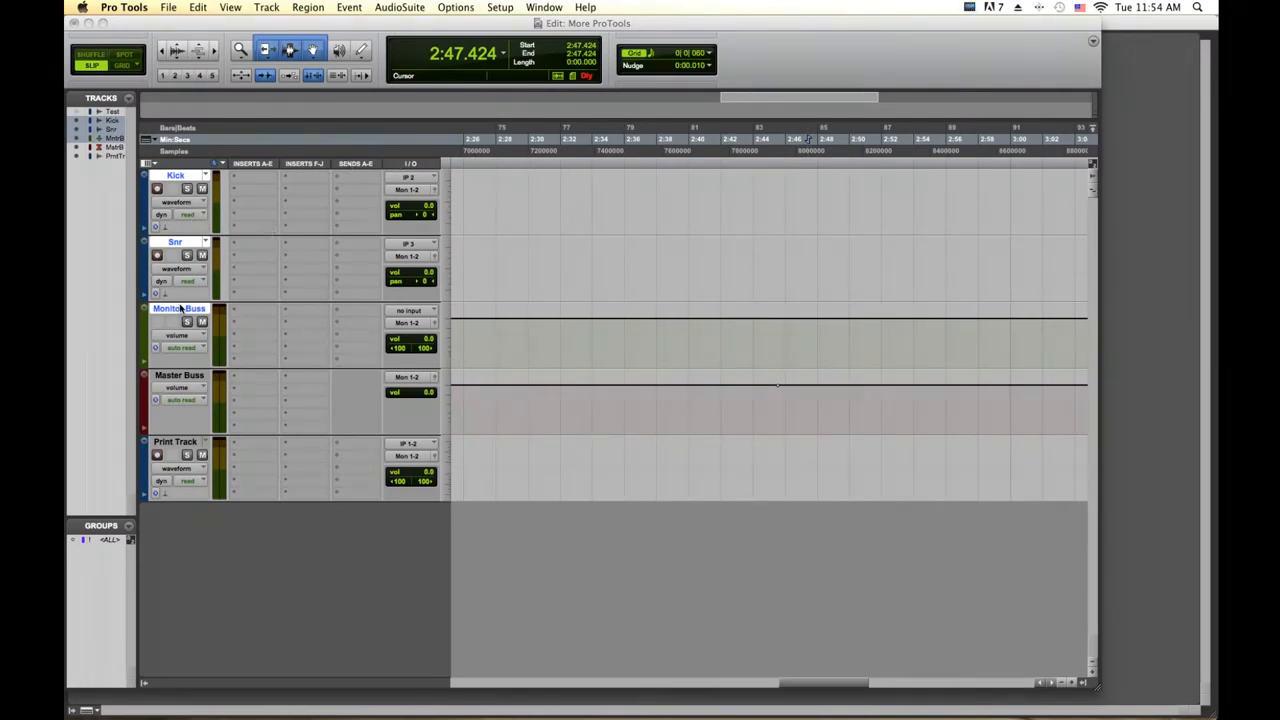
- Route the outputs of both selected tracks, Kick and Snr, to the Mix 1 stereo bus
click(416, 194)
mouse_move(414, 201)
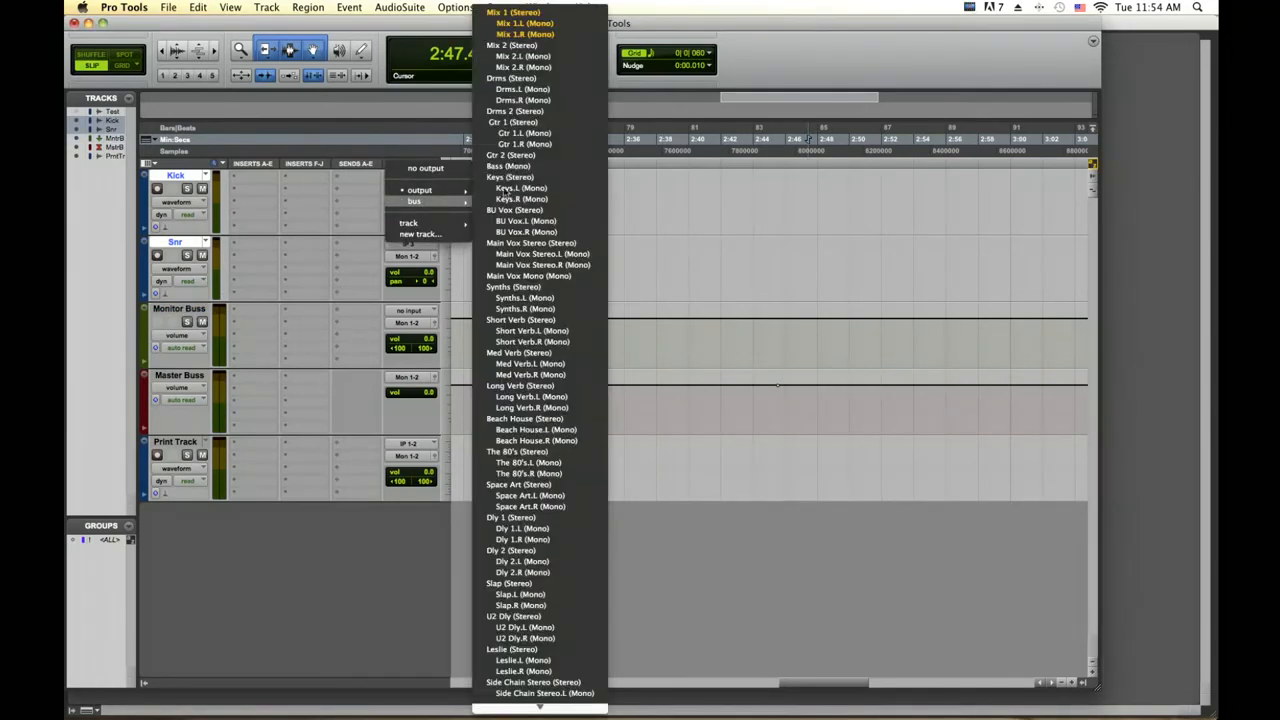
alt+shift+click(513, 12)
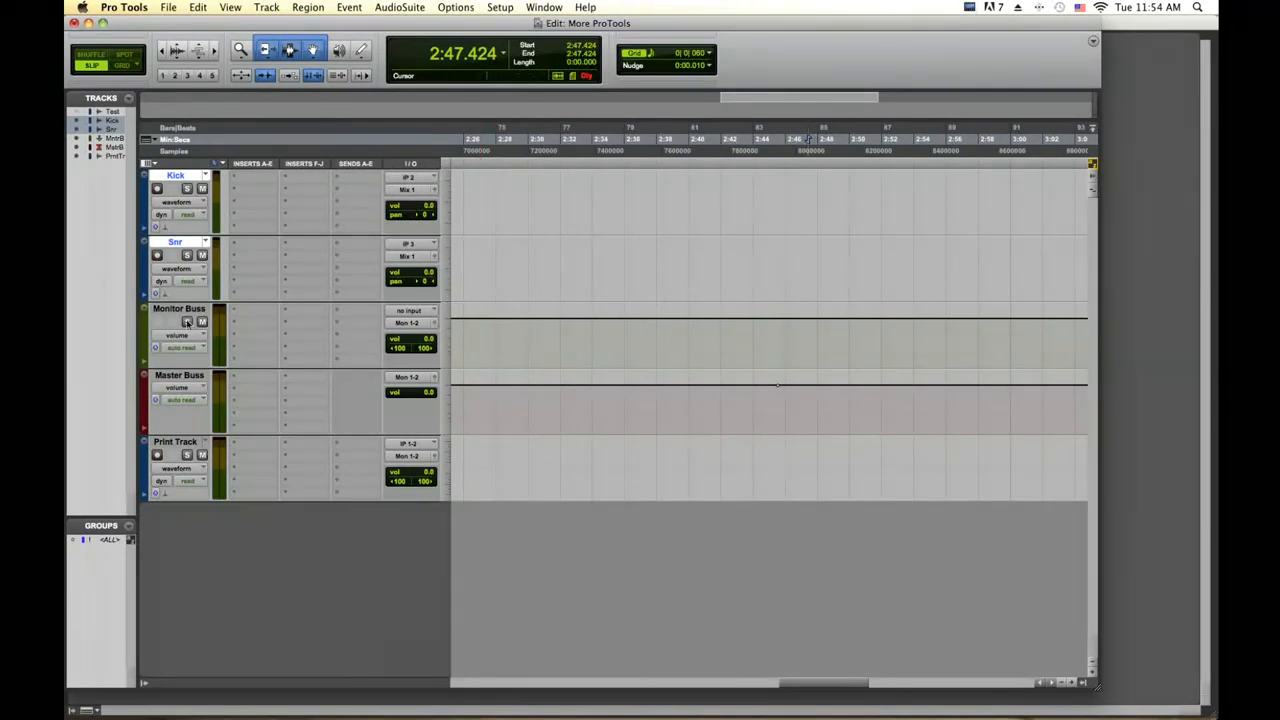
- Set the Monitor Buss track's input to the Mix 1 stereo bus
click(417, 312)
mouse_move(425, 345)
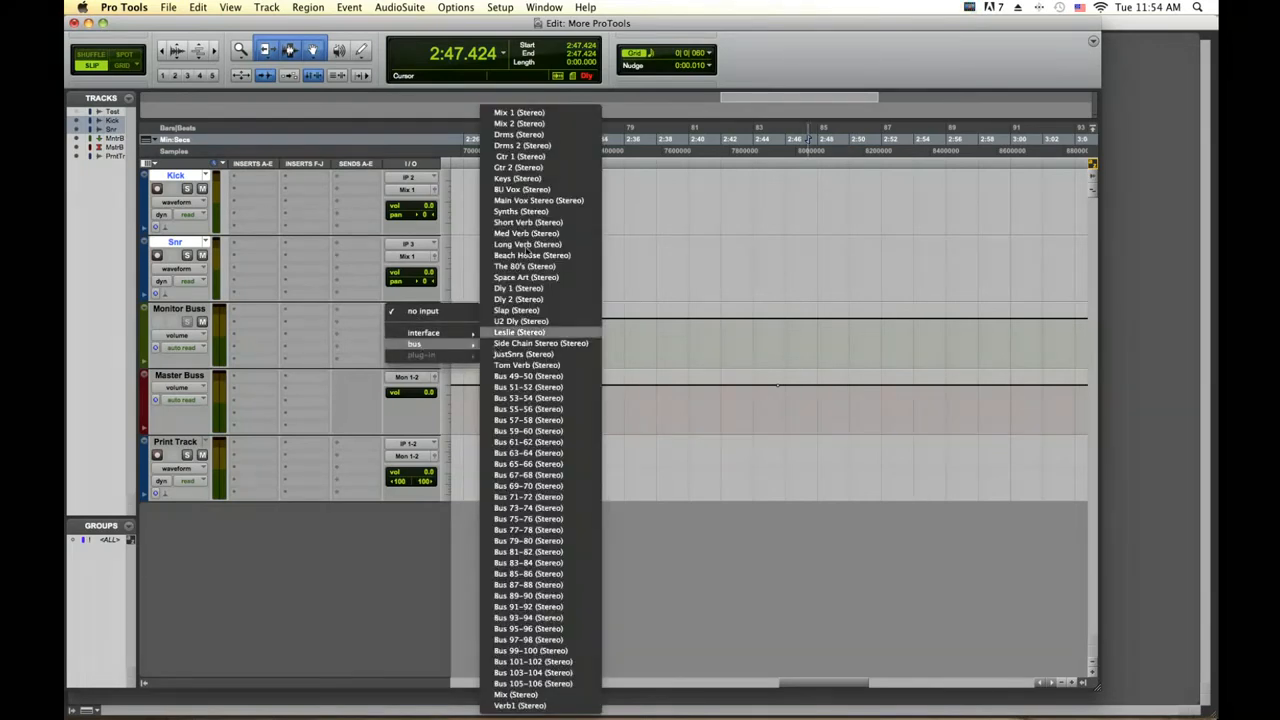
click(519, 113)
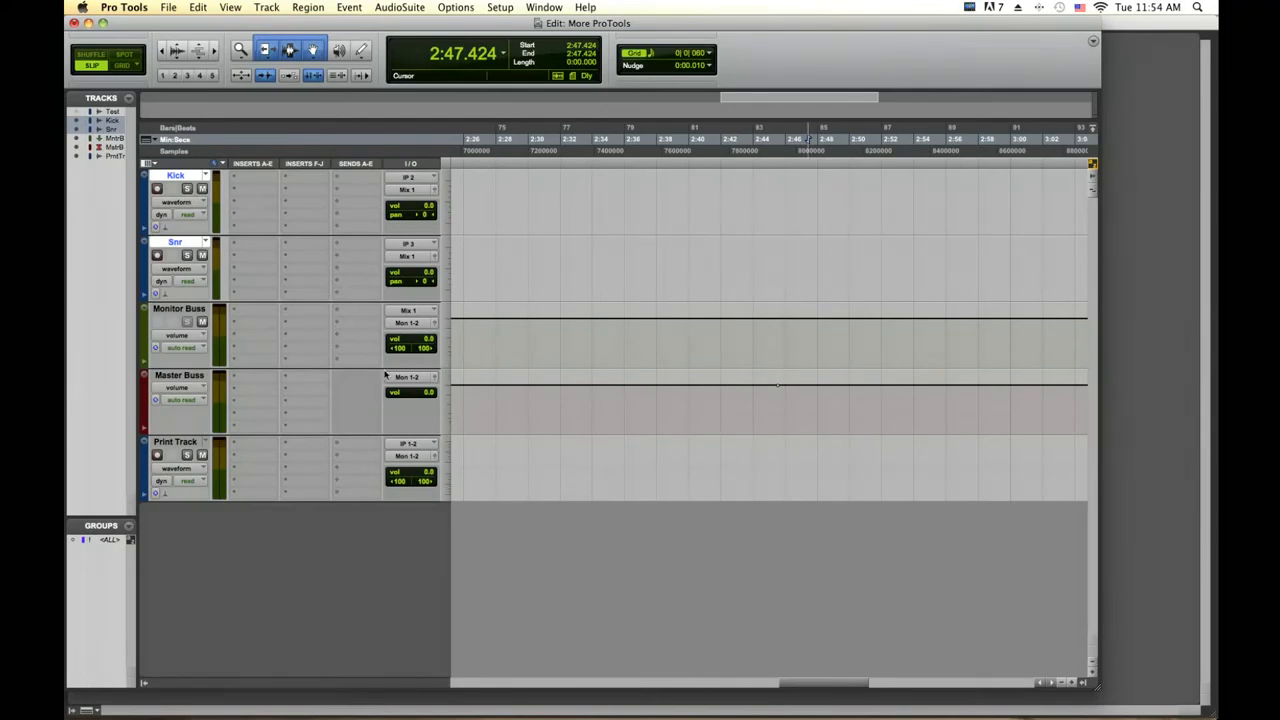
- Assign the Master Buss track's output to the Mix 1 stereo bus
click(416, 381)
mouse_move(420, 388)
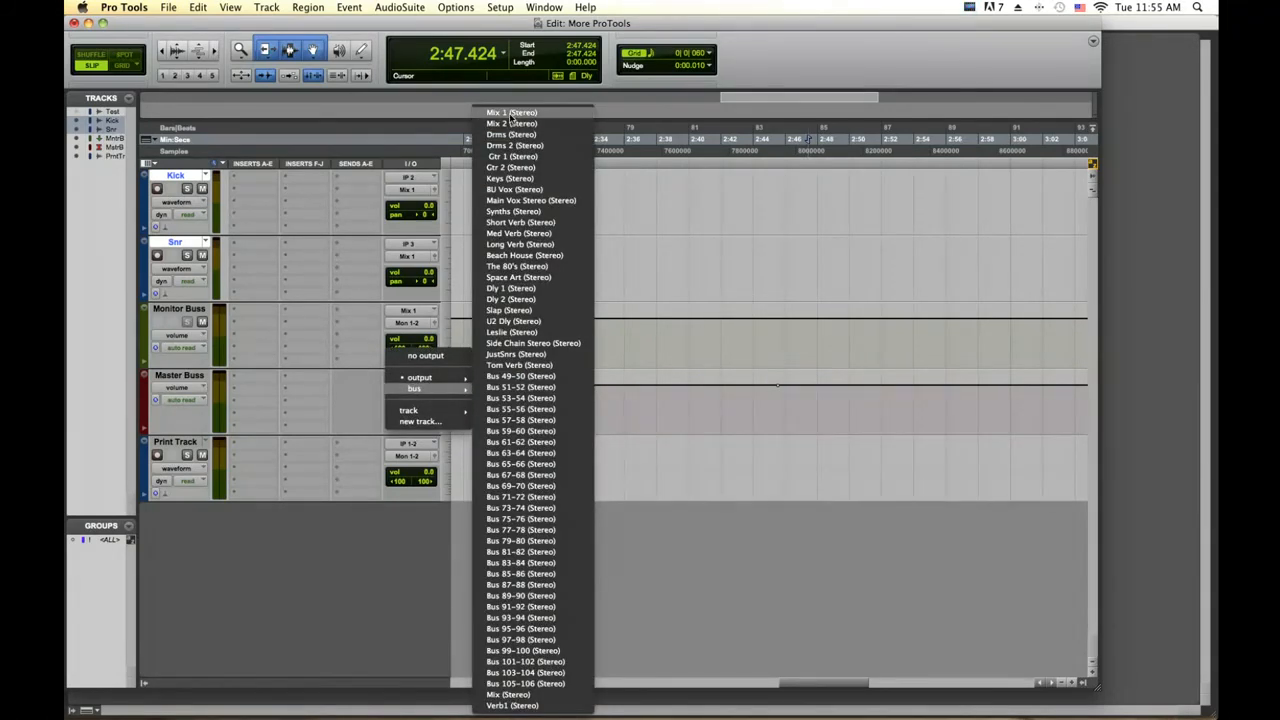
click(510, 118)
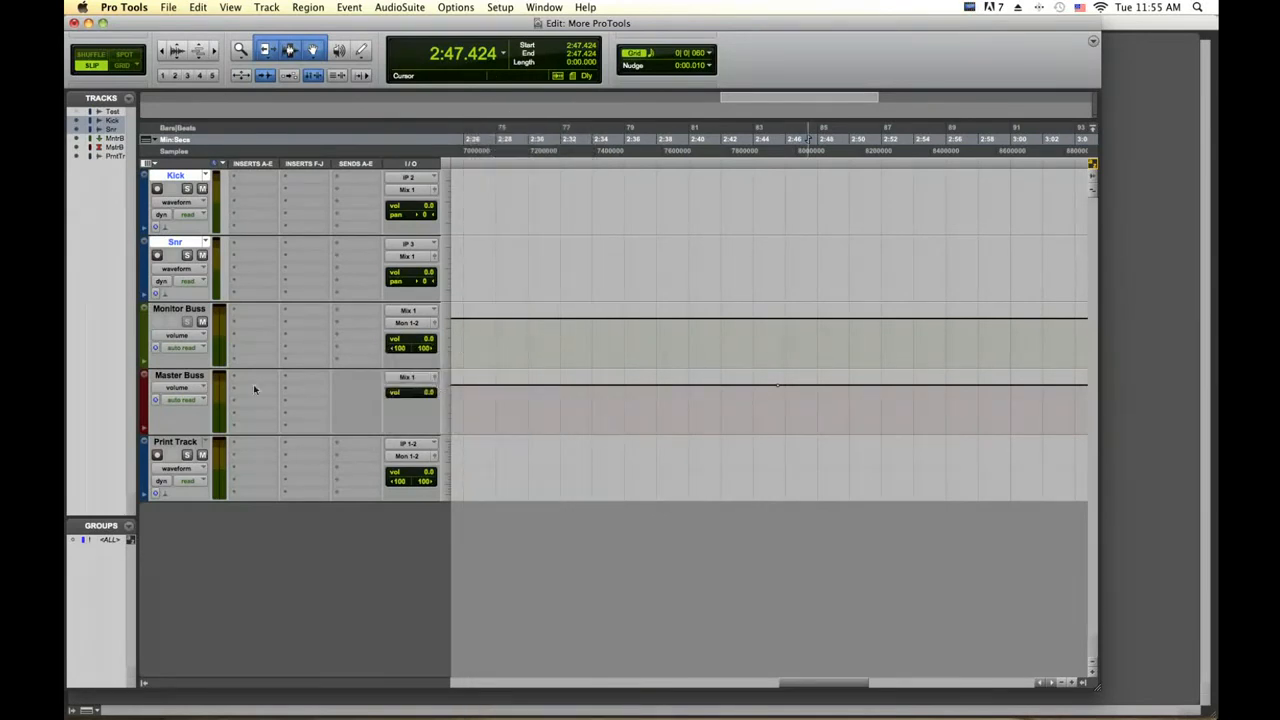
- Insert the stereo API-2500 dynamics plug-in in the Master Buss track's first insert slot and close its plug-in window
click(245, 382)
mouse_move(310, 399)
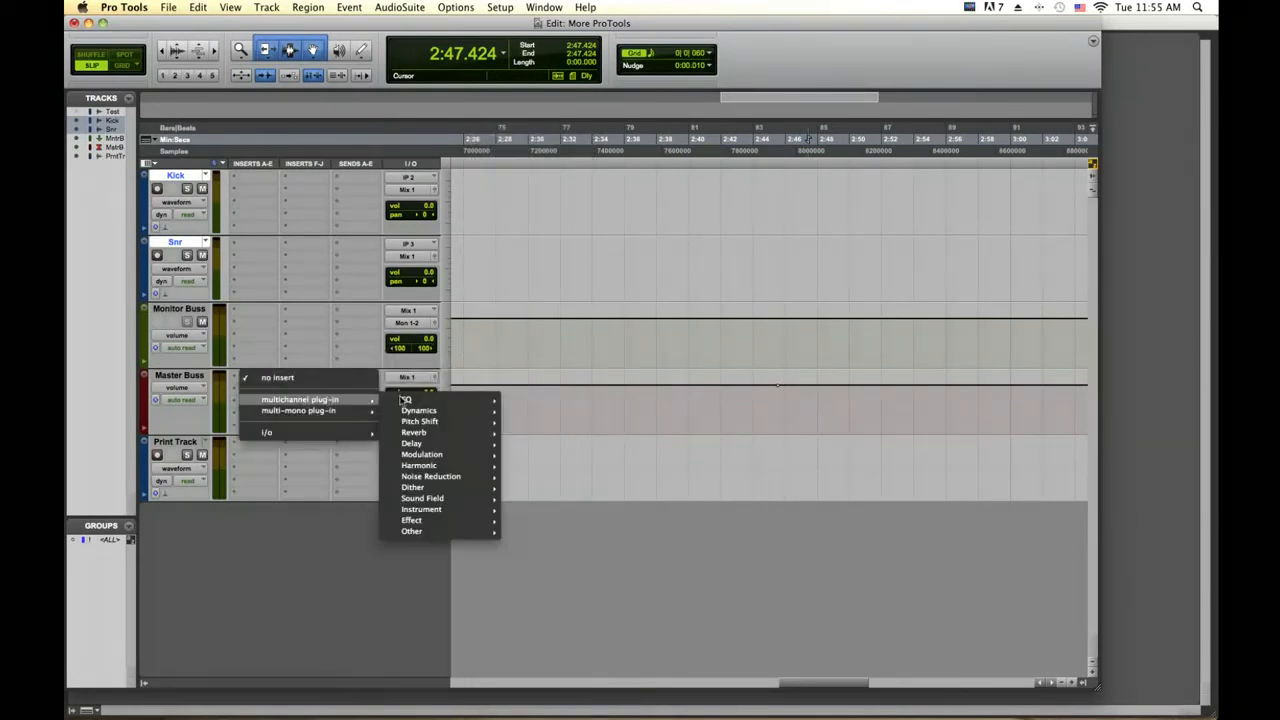
mouse_move(437, 411)
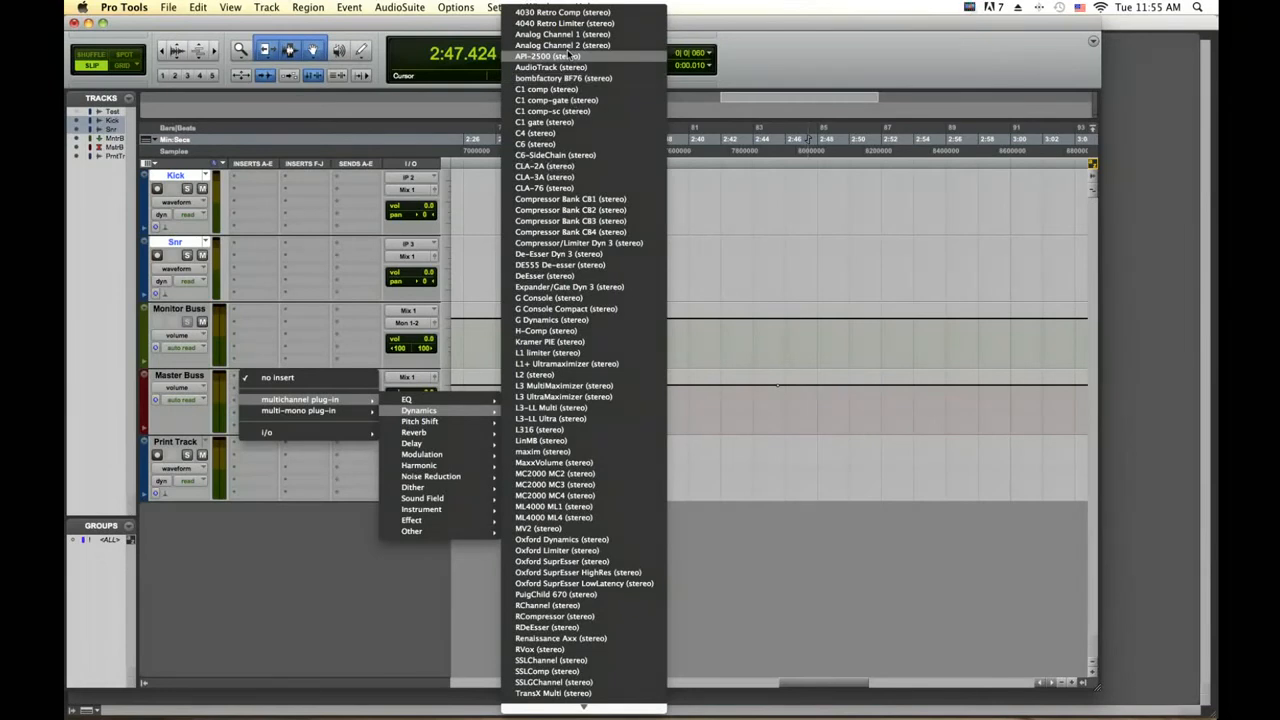
click(510, 147)
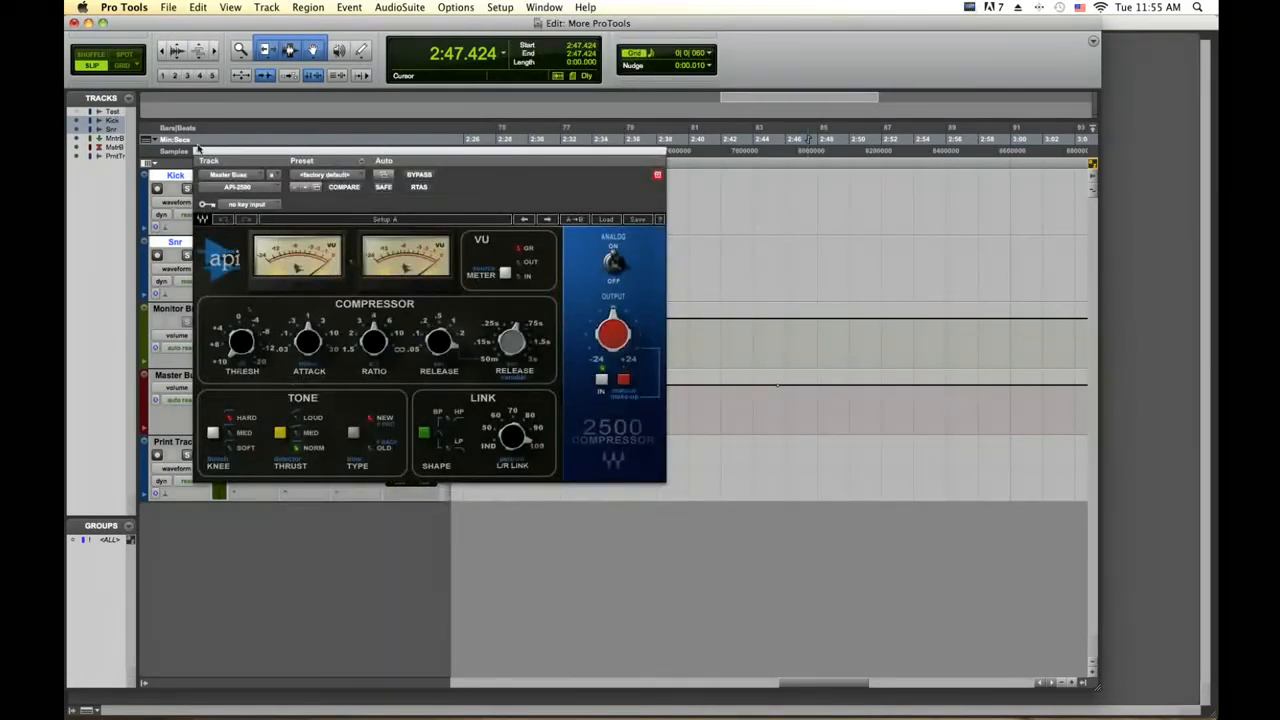
click(198, 153)
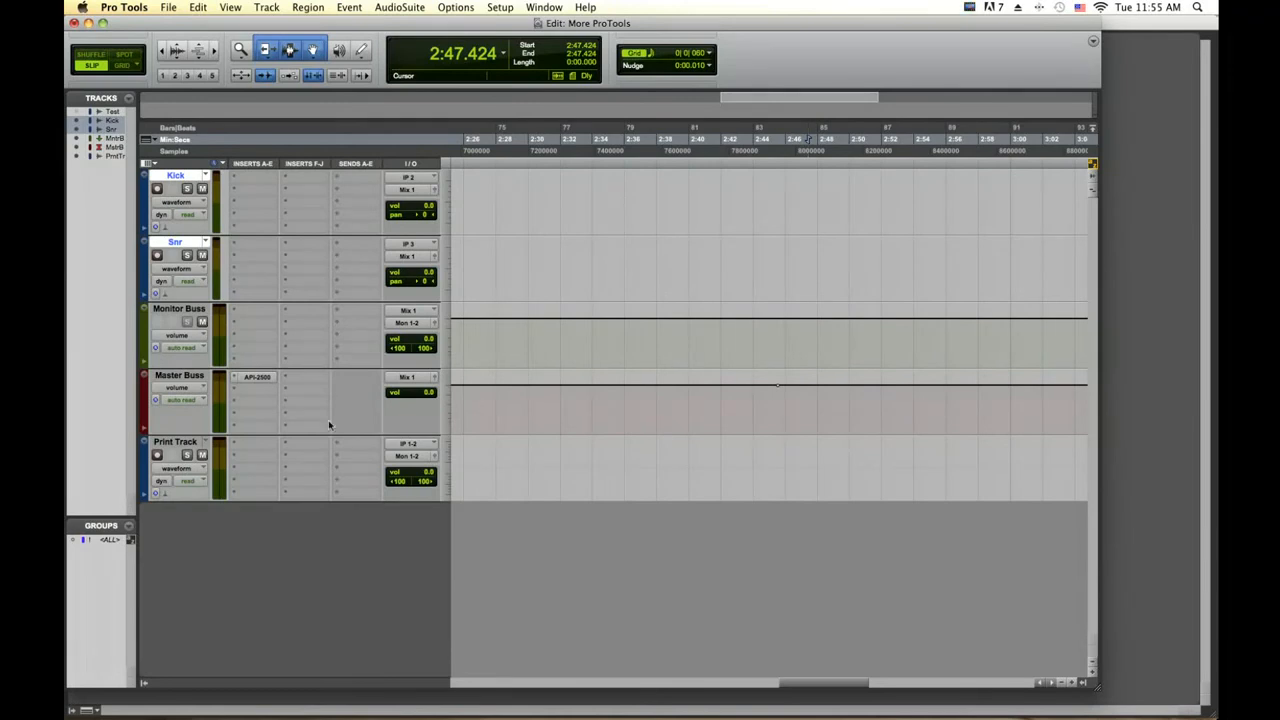
- Set the Print Track's input to the Mix 1 stereo bus
click(402, 446)
mouse_move(418, 455)
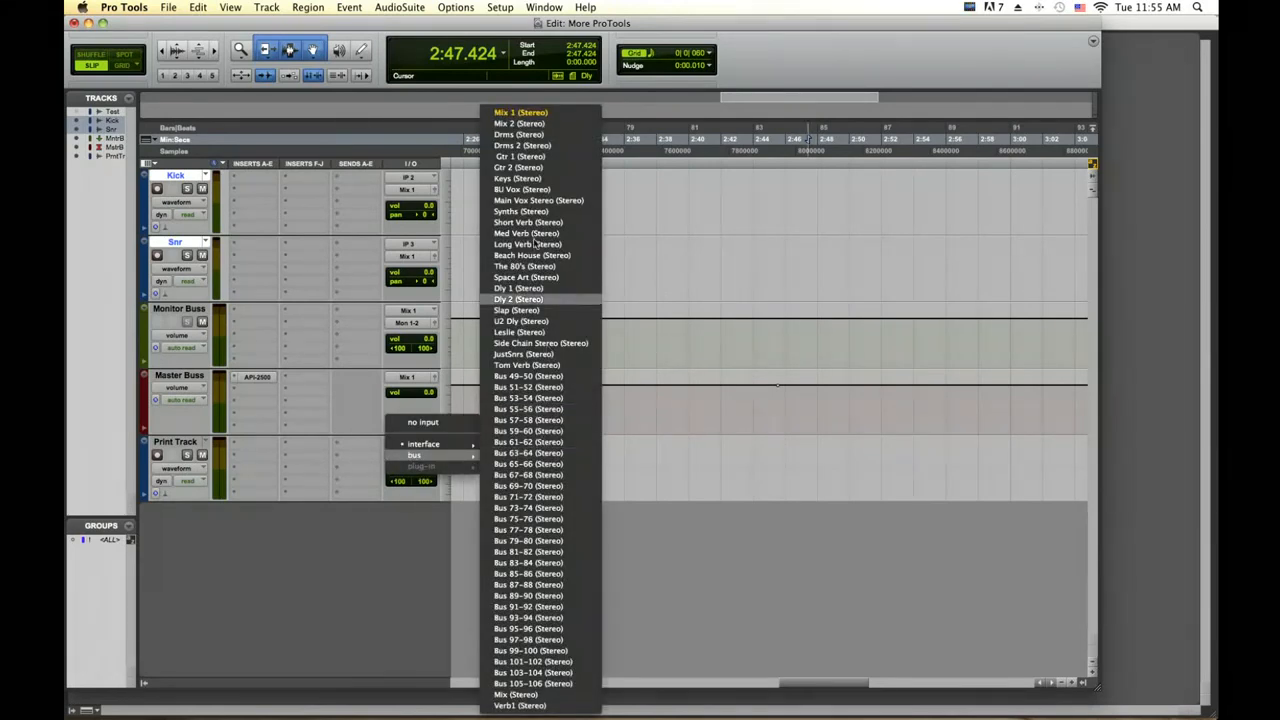
click(530, 113)
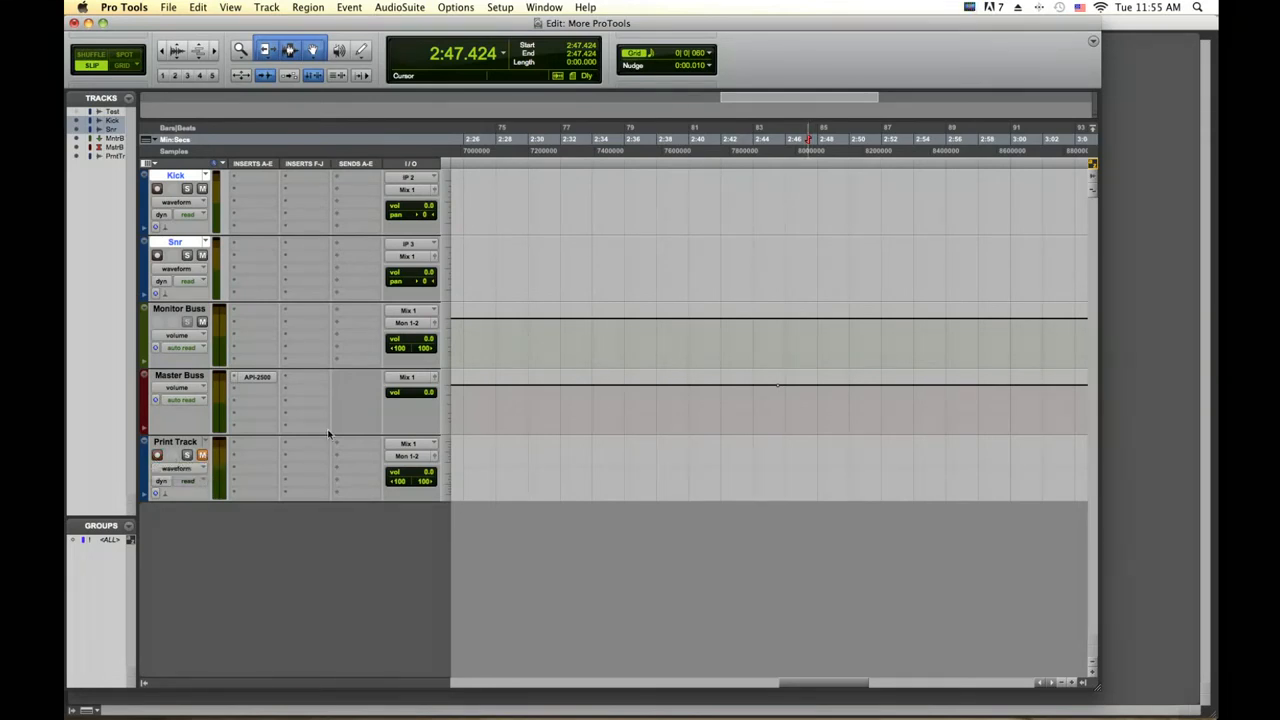
- Record about 12 seconds of the mix onto the Print Track from 2:47.424, and stop the recording
key(super+space)
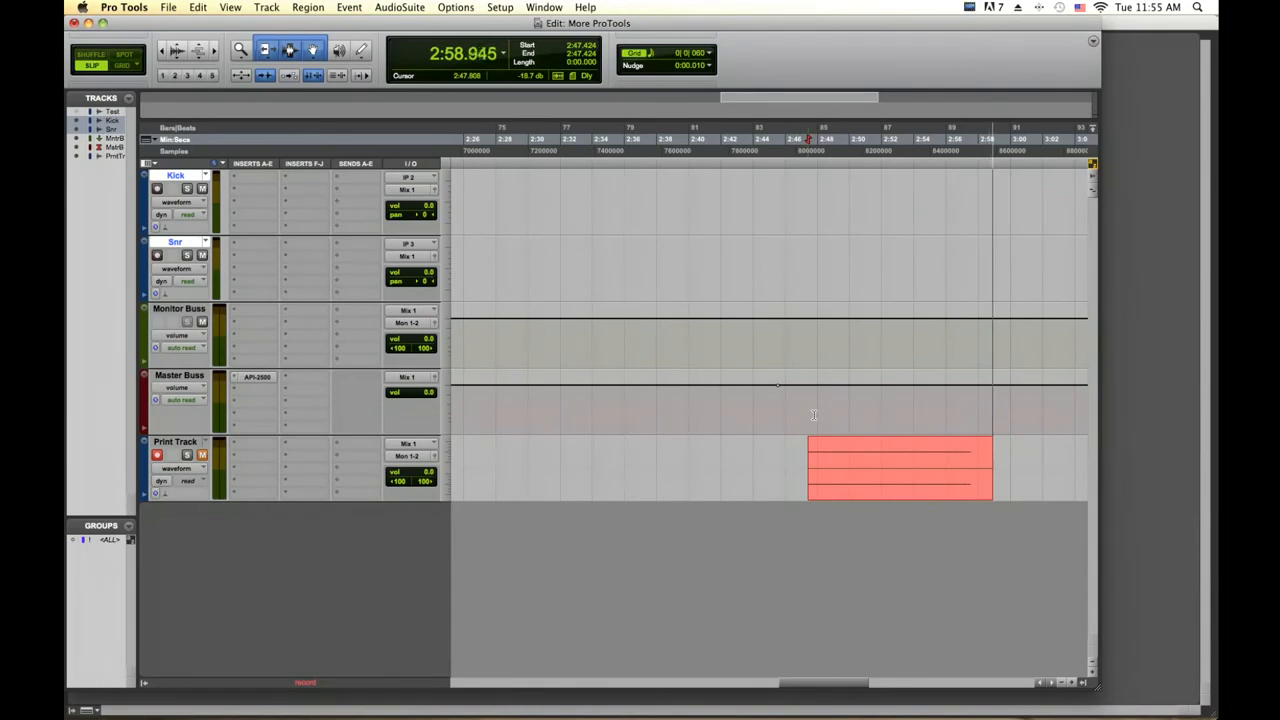
key(space)
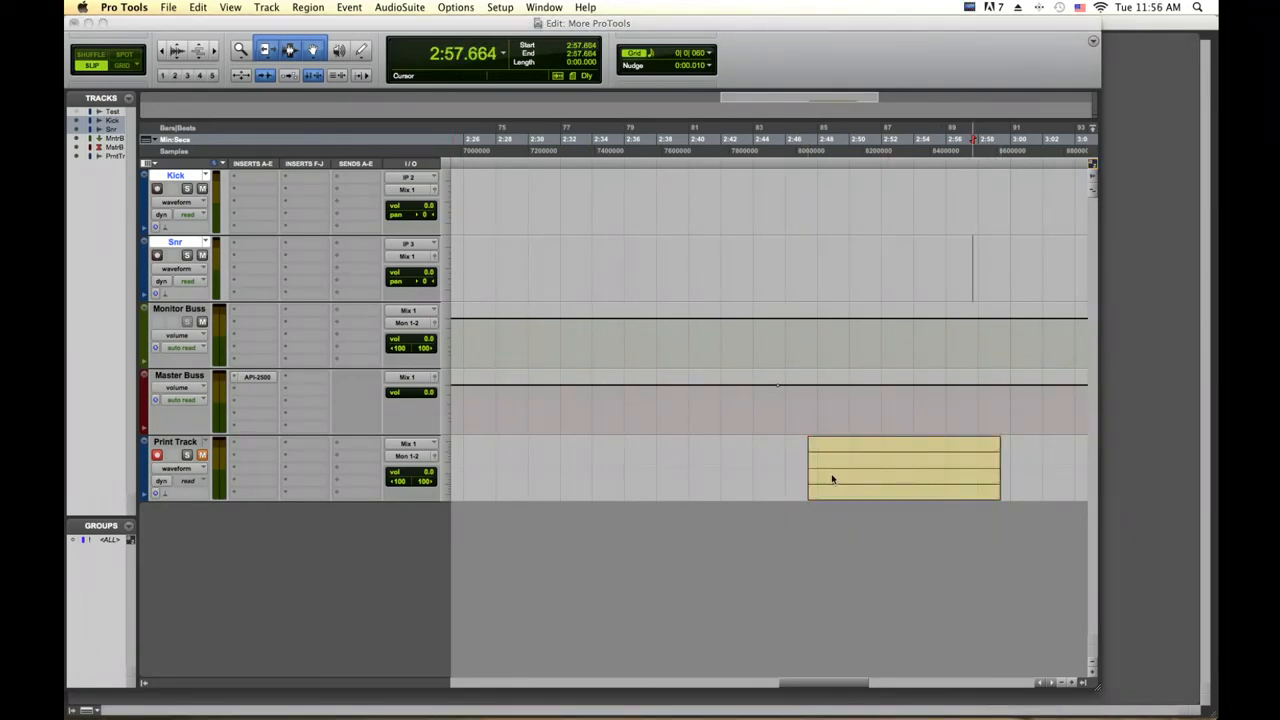
- Open the export settings for the recorded Print Track region and examine the file type, format, bit depth and sample rate options
click(889, 498)
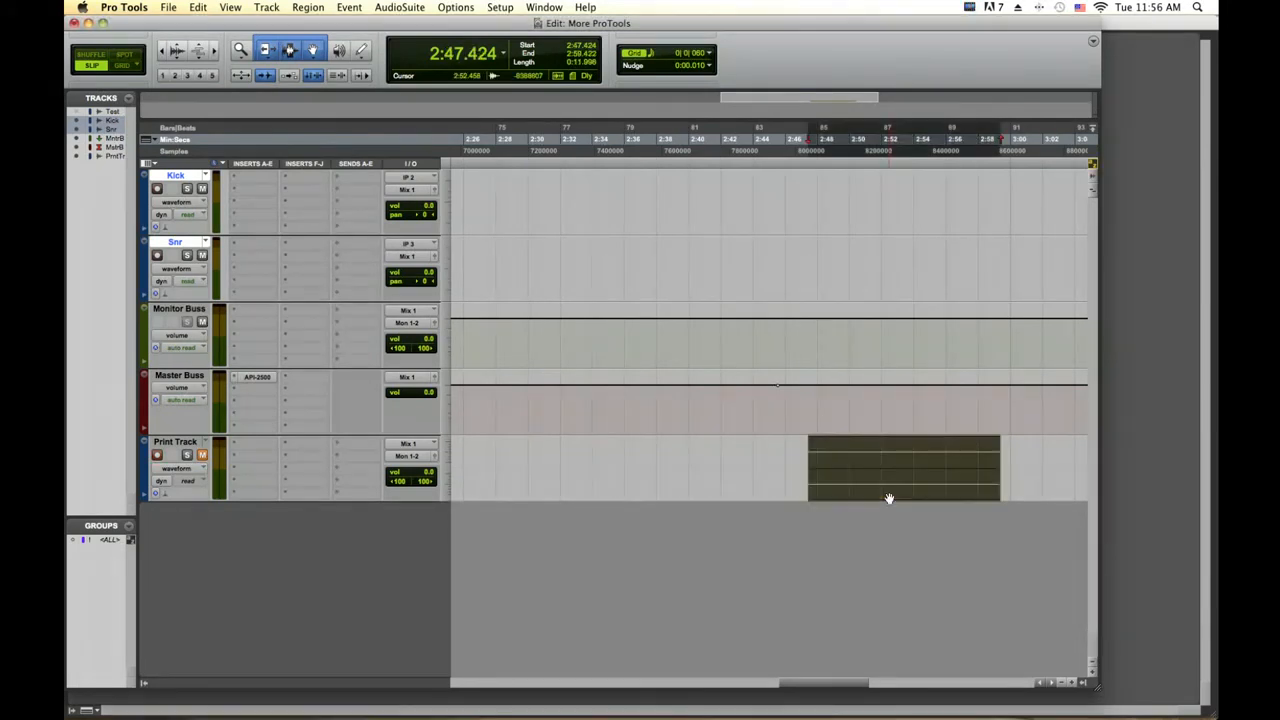
key(super+shift+k)
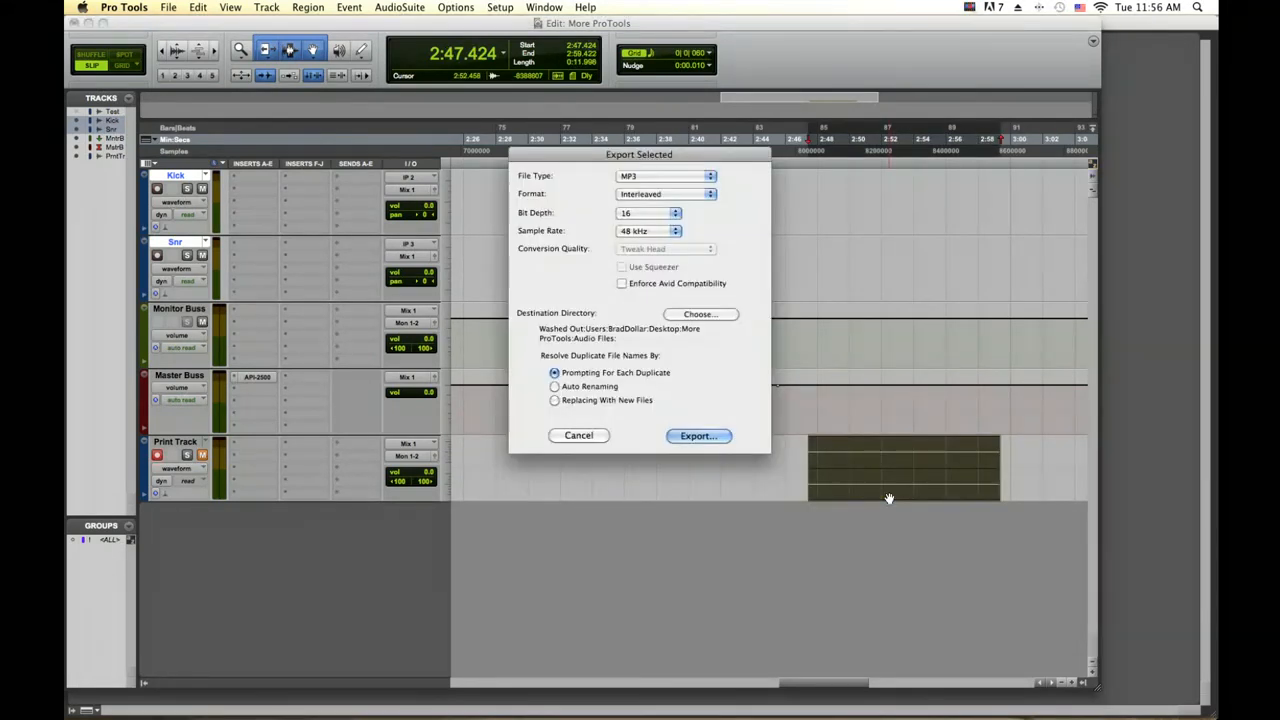
click(636, 175)
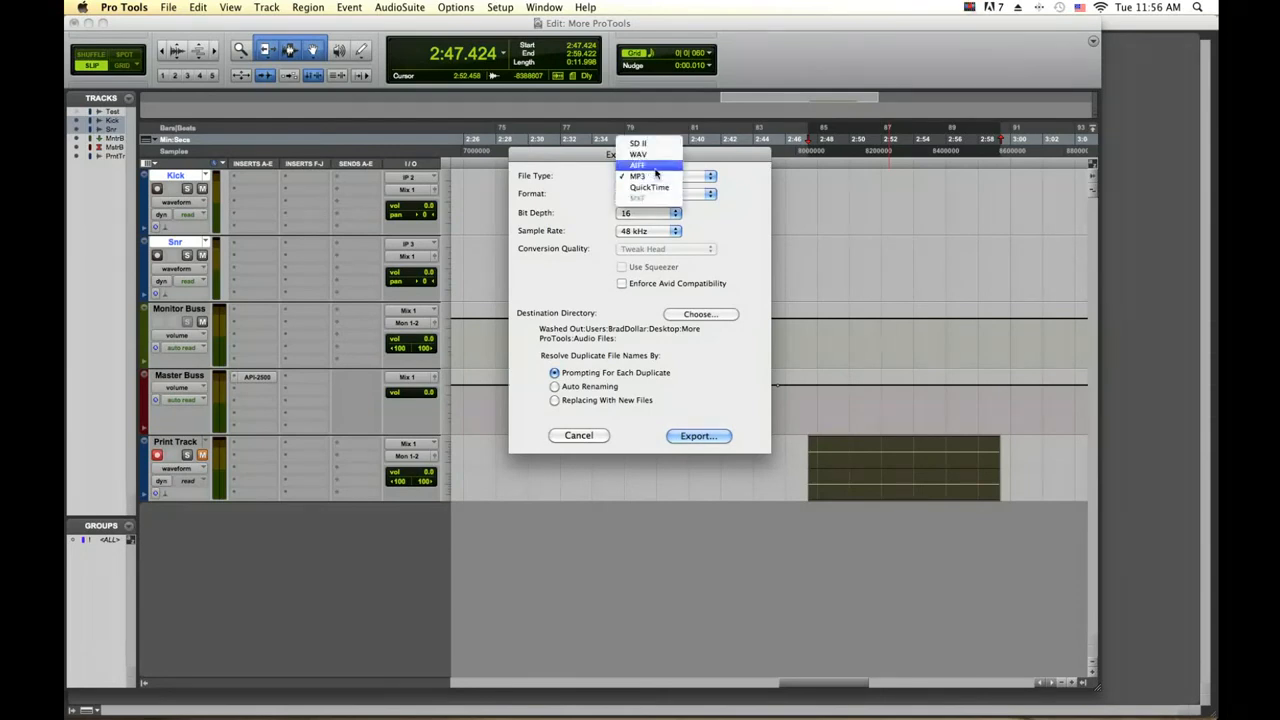
click(723, 205)
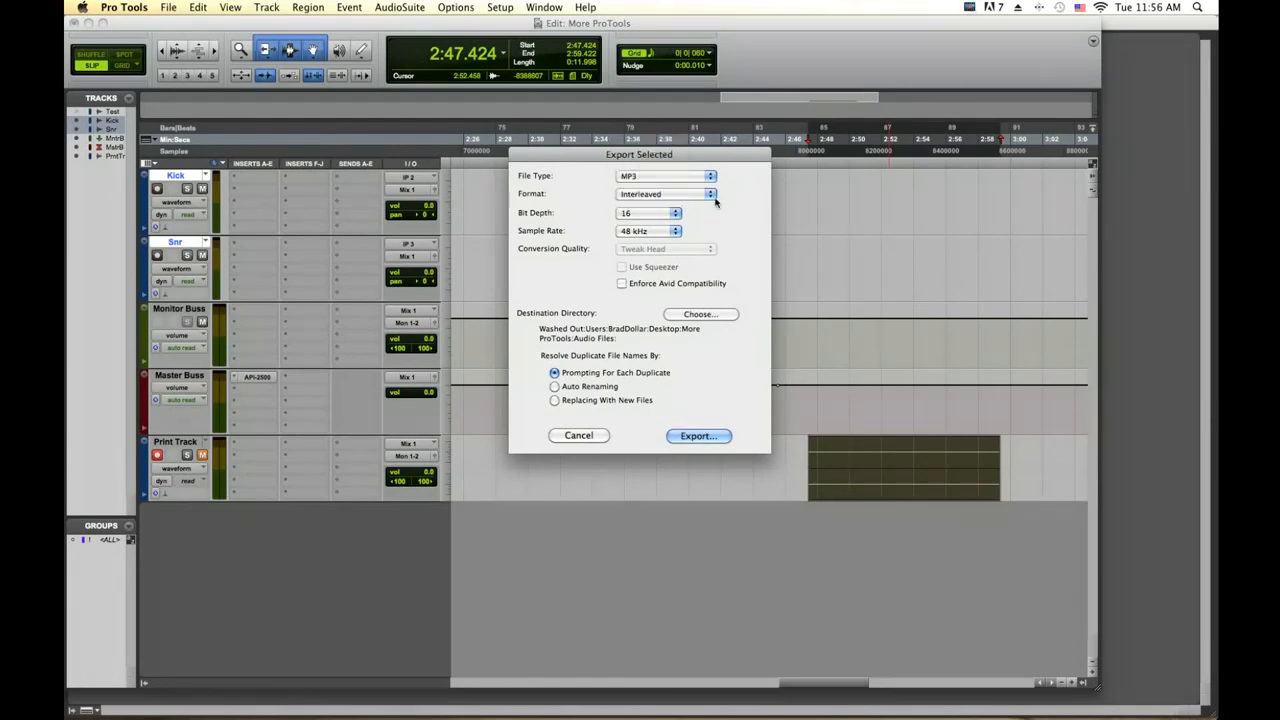
click(715, 201)
click(712, 203)
click(668, 217)
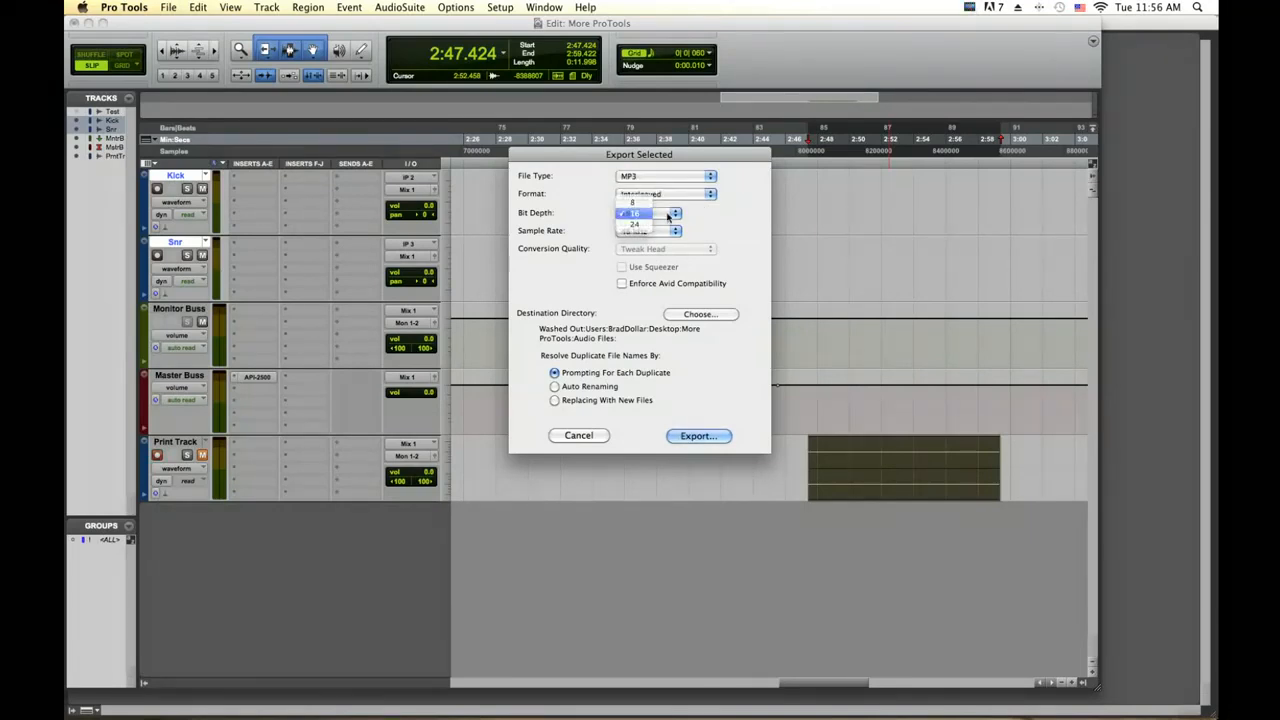
click(668, 224)
click(667, 232)
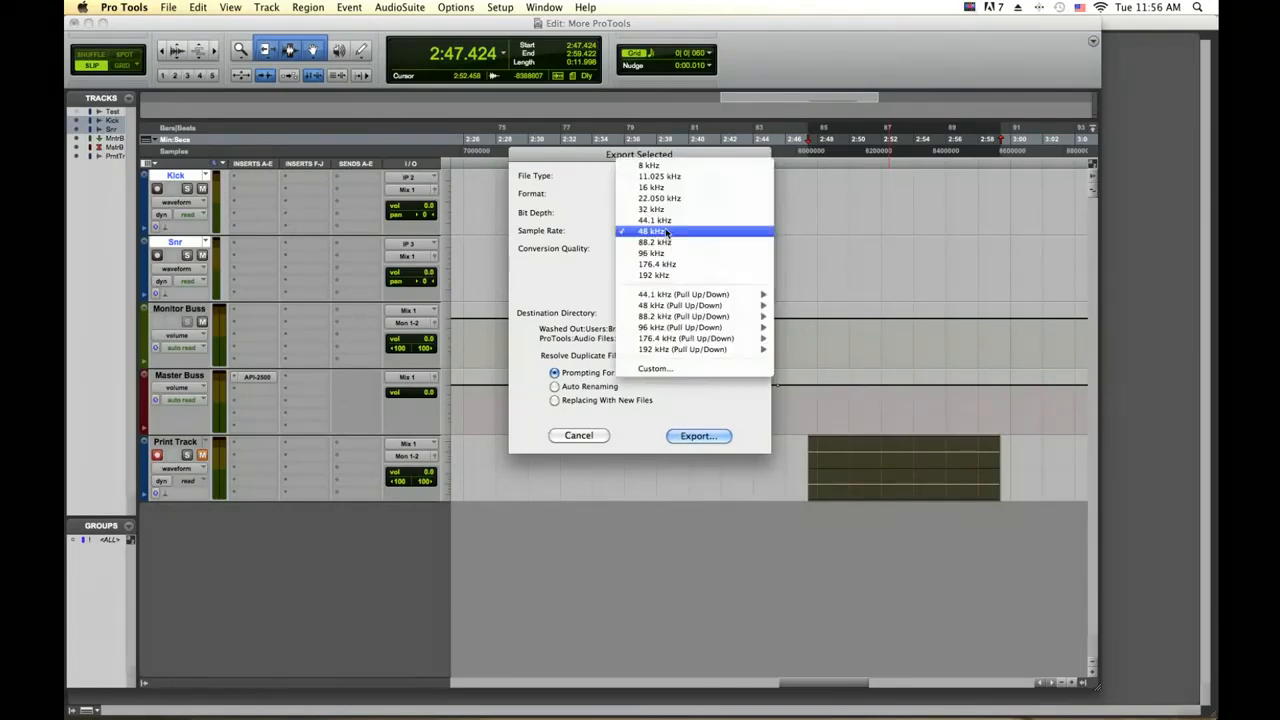
click(667, 232)
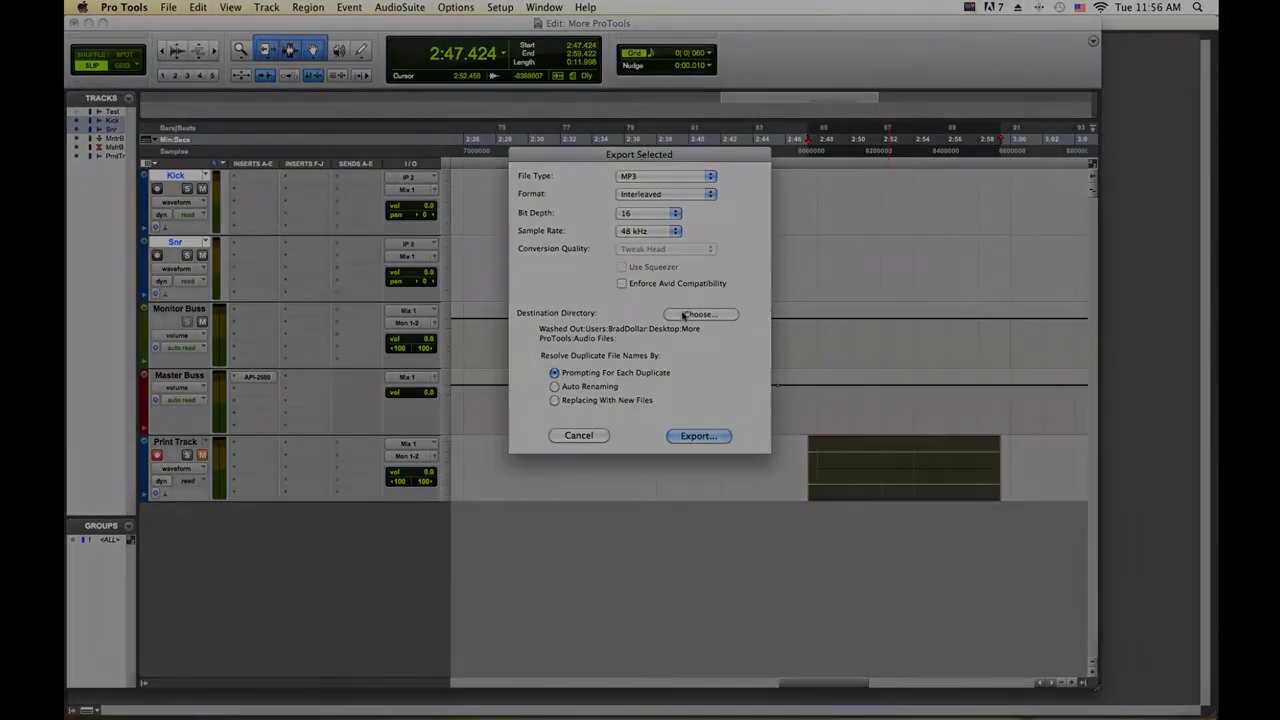